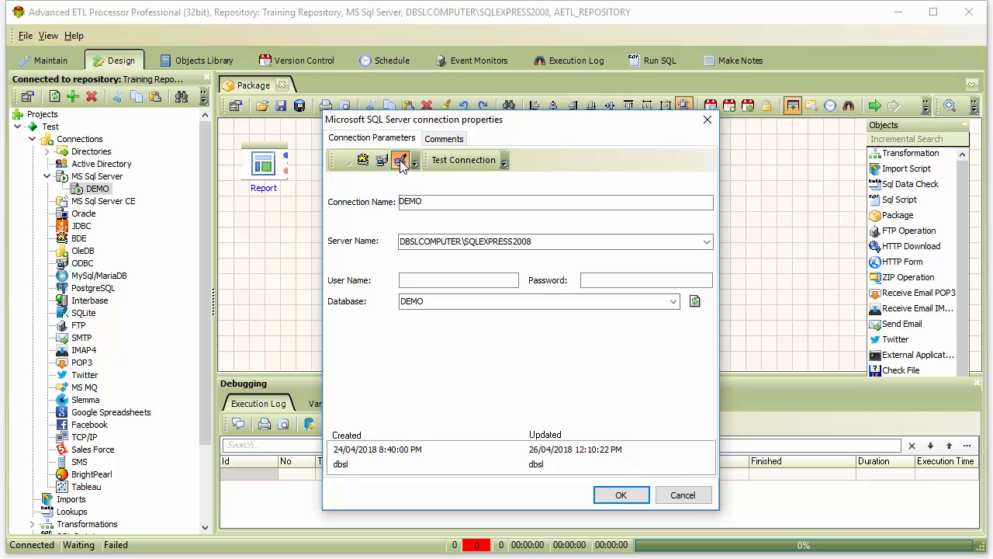
Step: Examine the rows of ReportTable in the DEMO database, leaving both the table browser and the connection properties when done
{"action": "left_click", "coordinate": [224, 355]}
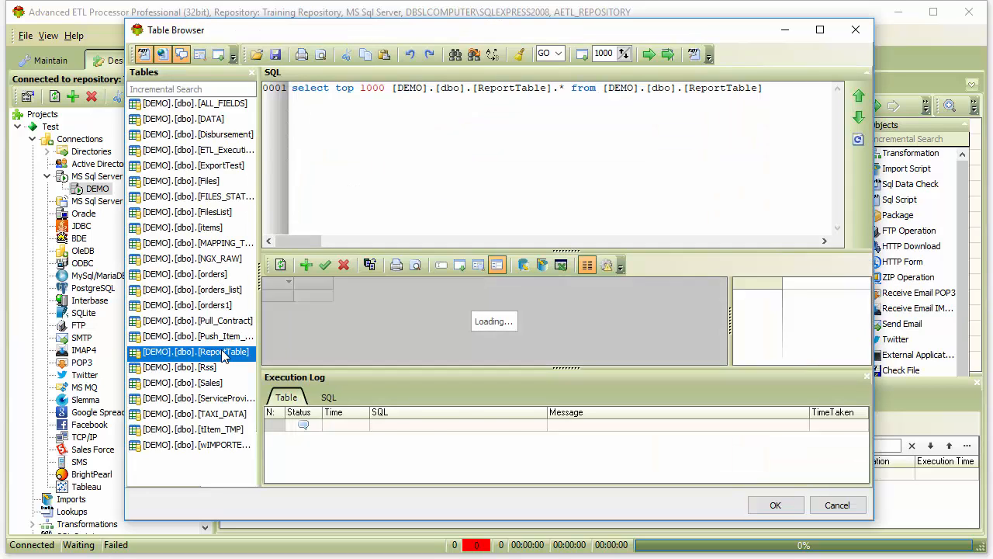
{"action": "left_click", "coordinate": [307, 309]}
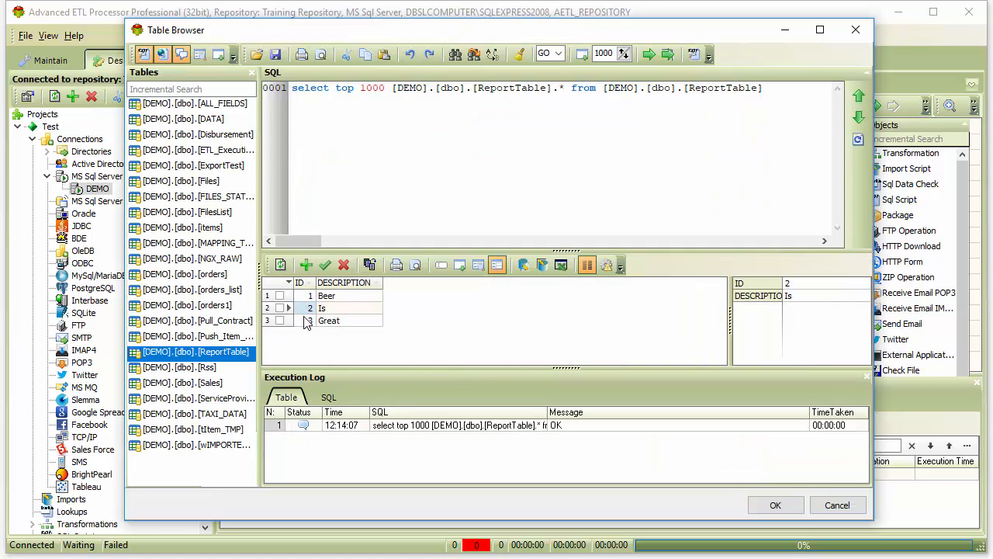
{"action": "left_click", "coordinate": [305, 320]}
{"action": "left_click", "coordinate": [310, 296]}
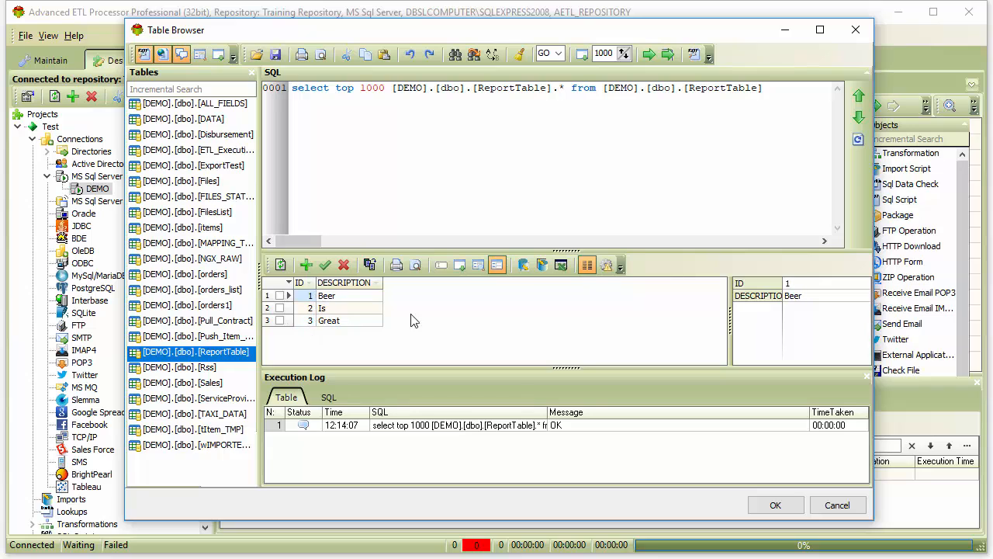
{"action": "left_click", "coordinate": [788, 508]}
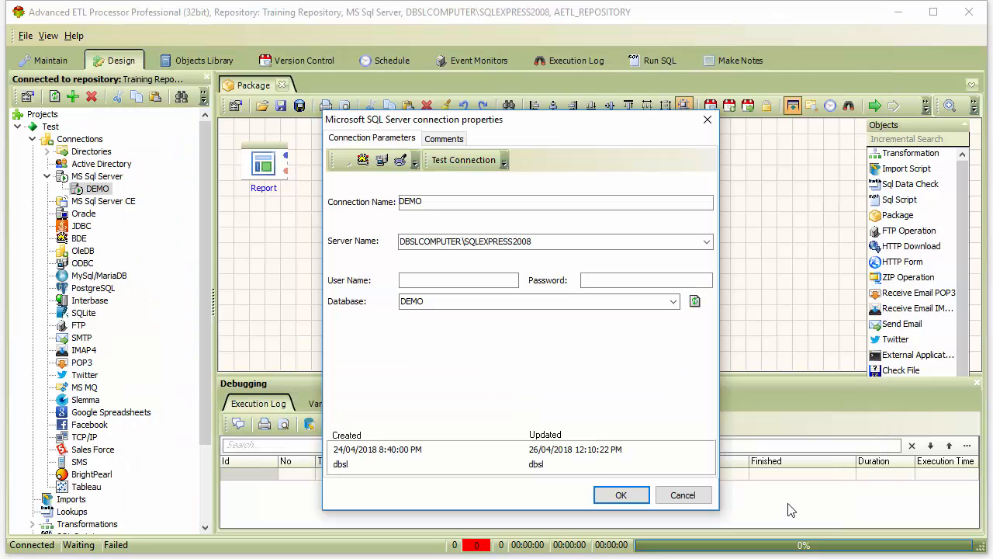
{"action": "left_click", "coordinate": [631, 497]}
Step: Add a Loop action in front of the Report action and link the two success outputs into a cycle
{"action": "left_click_drag", "start_coordinate": [272, 166], "coordinate": [353, 176]}
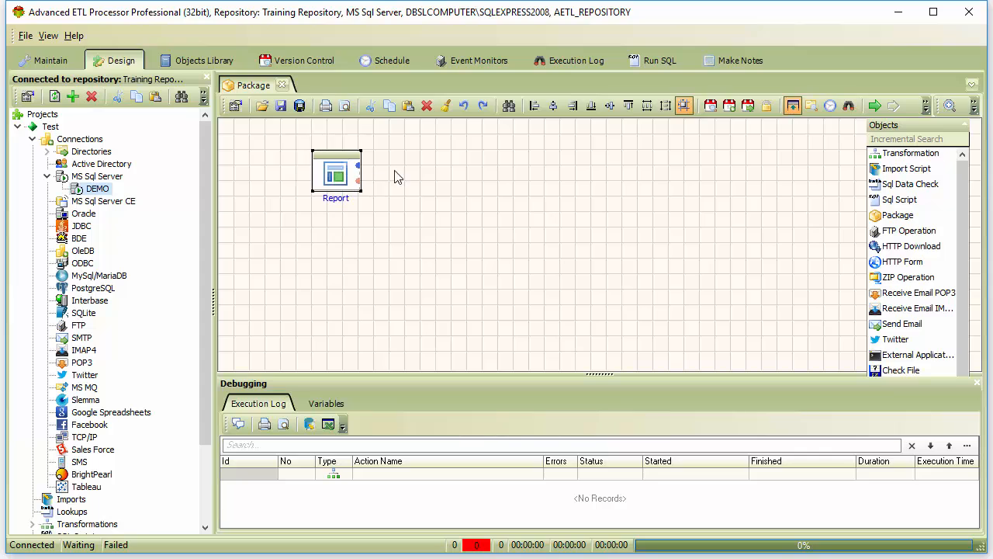
{"action": "left_click", "coordinate": [898, 142]}
{"action": "type", "text": "lo"}
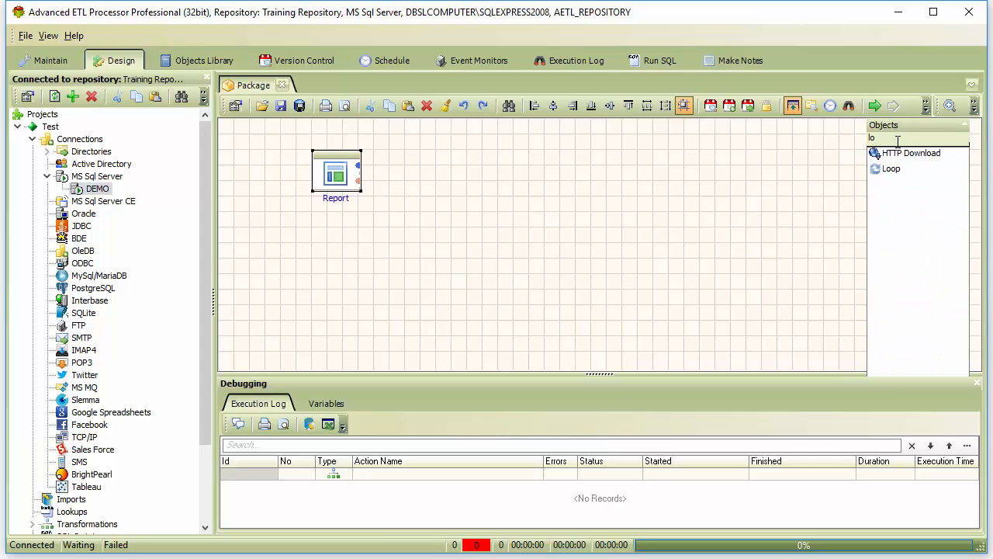
{"action": "left_click_drag", "start_coordinate": [891, 168], "coordinate": [890, 175]}
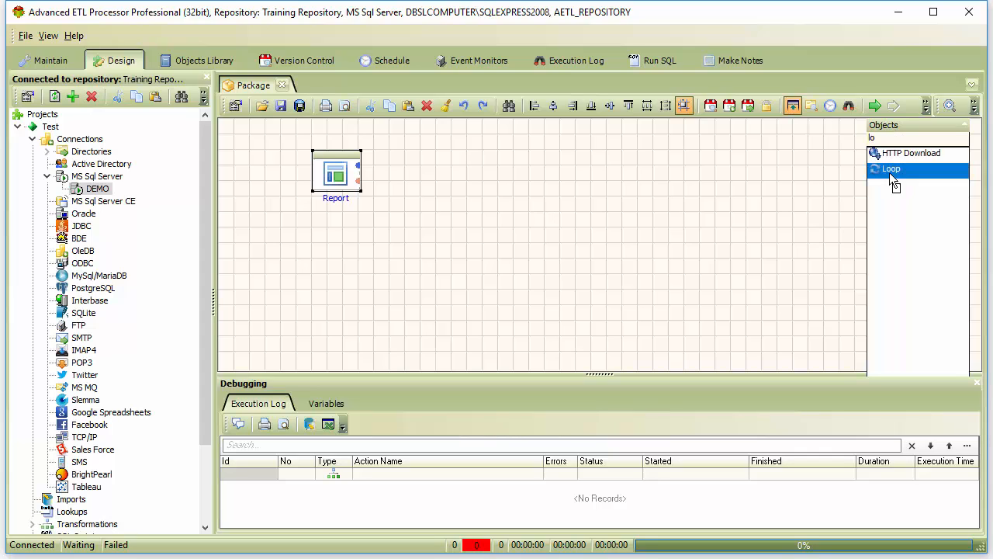
{"action": "left_click_drag", "start_coordinate": [257, 159], "coordinate": [246, 156]}
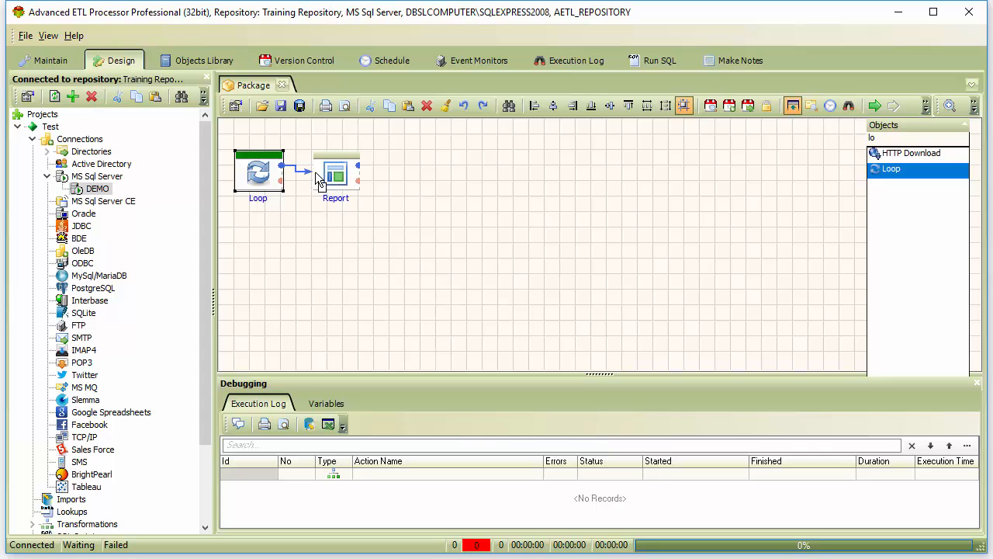
{"action": "left_click_drag", "start_coordinate": [359, 166], "coordinate": [242, 177]}
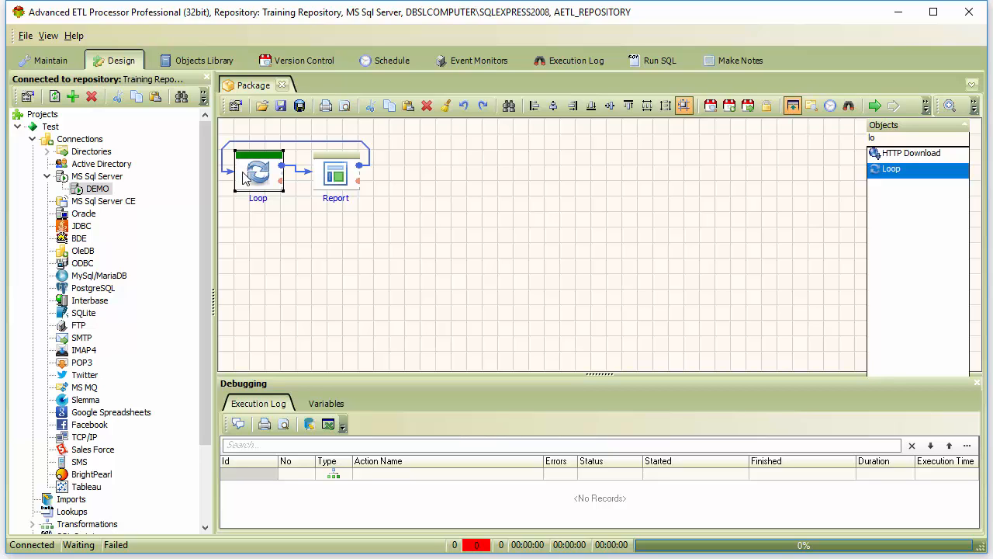
Step: Configure the Loop action to count with From To, start value 1 and end value 3
{"action": "double_click", "coordinate": [266, 180]}
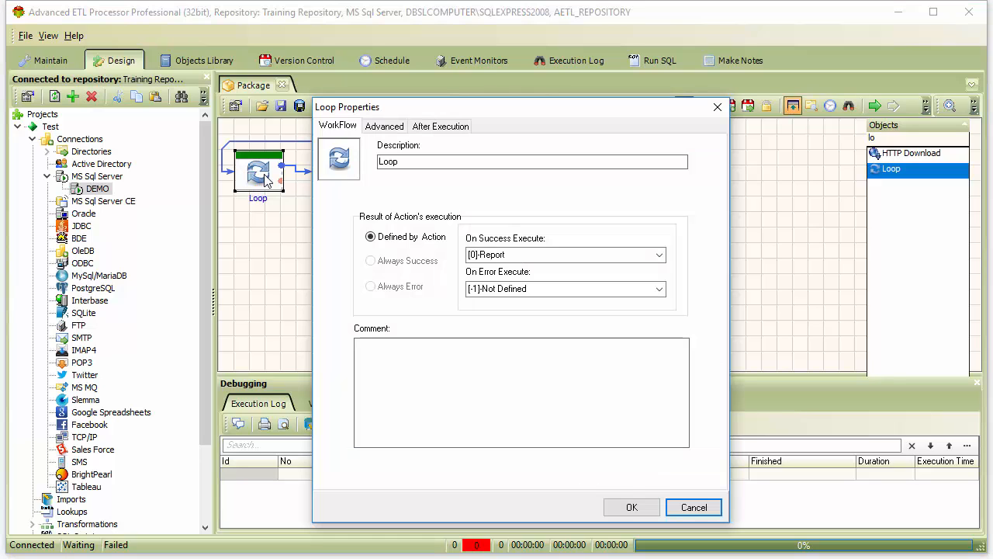
{"action": "left_click", "coordinate": [384, 126]}
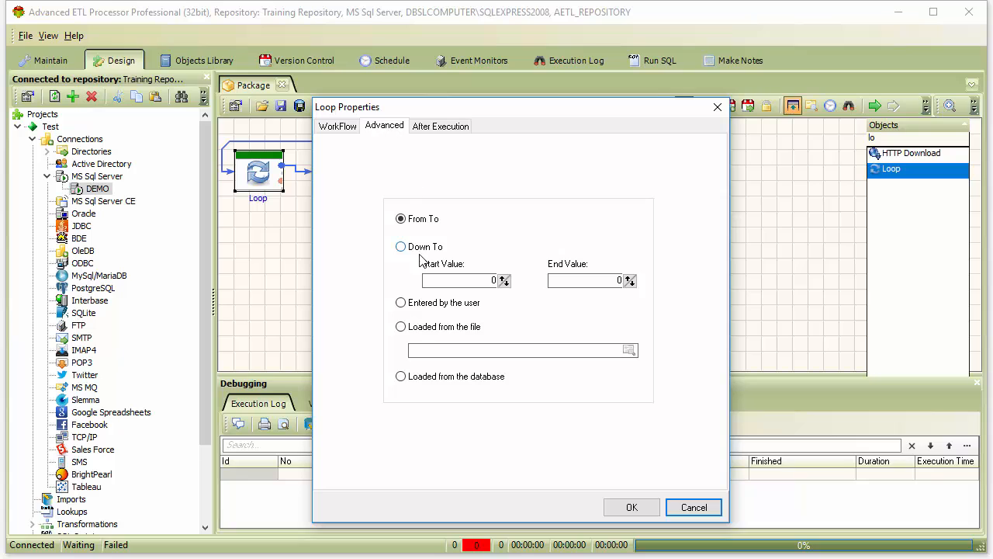
{"action": "left_click", "coordinate": [504, 280]}
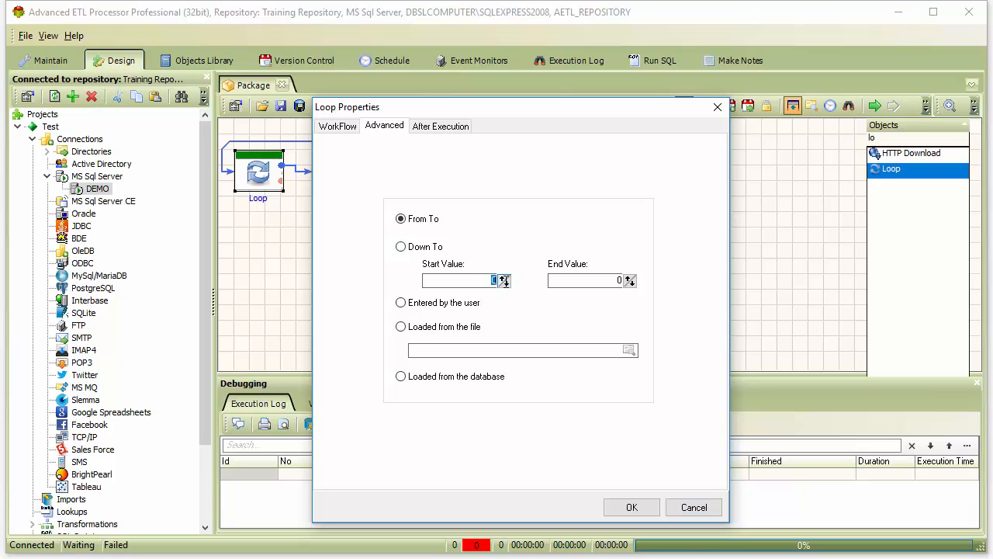
{"action": "left_click", "coordinate": [503, 280]}
{"action": "left_click", "coordinate": [629, 277]}
Step: Disable every Loop after-execution variable except Loop Value, copy the name <Loop Value>, and confirm the loop settings
{"action": "left_click", "coordinate": [440, 128]}
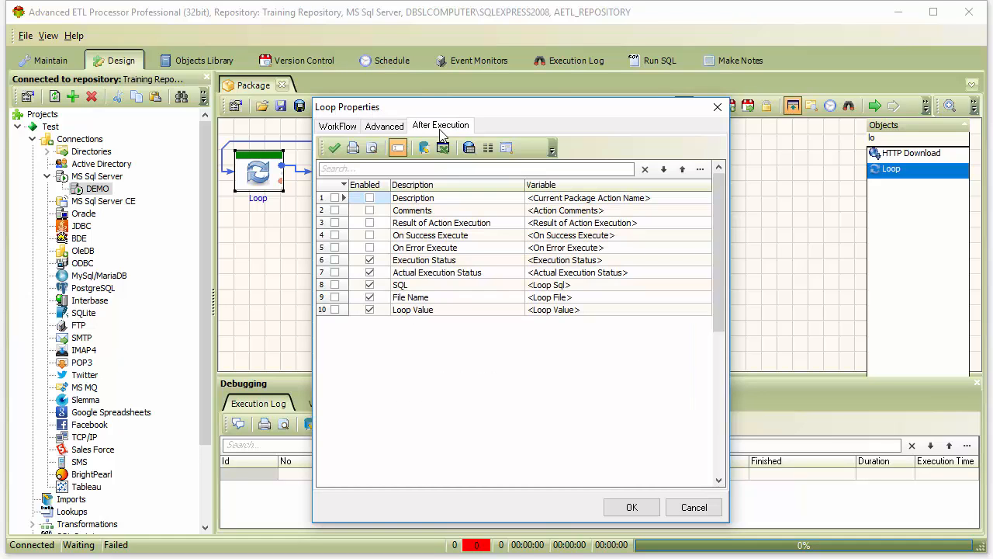
{"action": "left_click", "coordinate": [370, 260]}
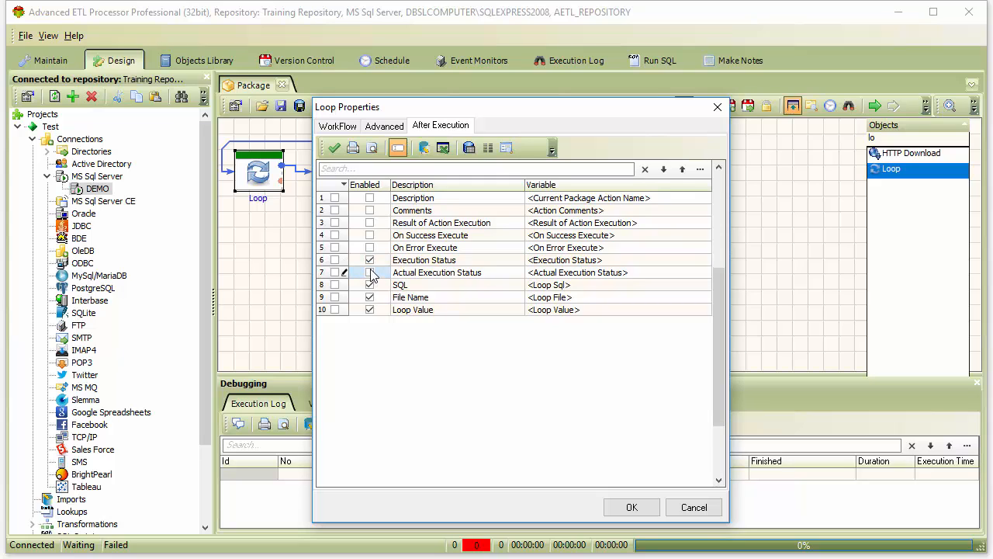
{"action": "left_click", "coordinate": [370, 272]}
{"action": "left_click", "coordinate": [370, 285]}
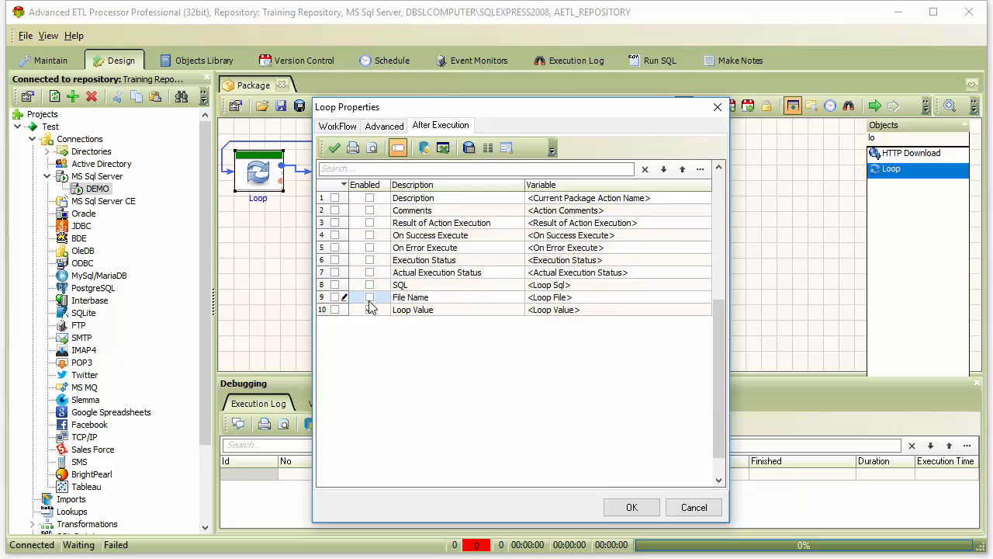
{"action": "left_click", "coordinate": [598, 312]}
{"action": "key", "text": "ctrl+c"}
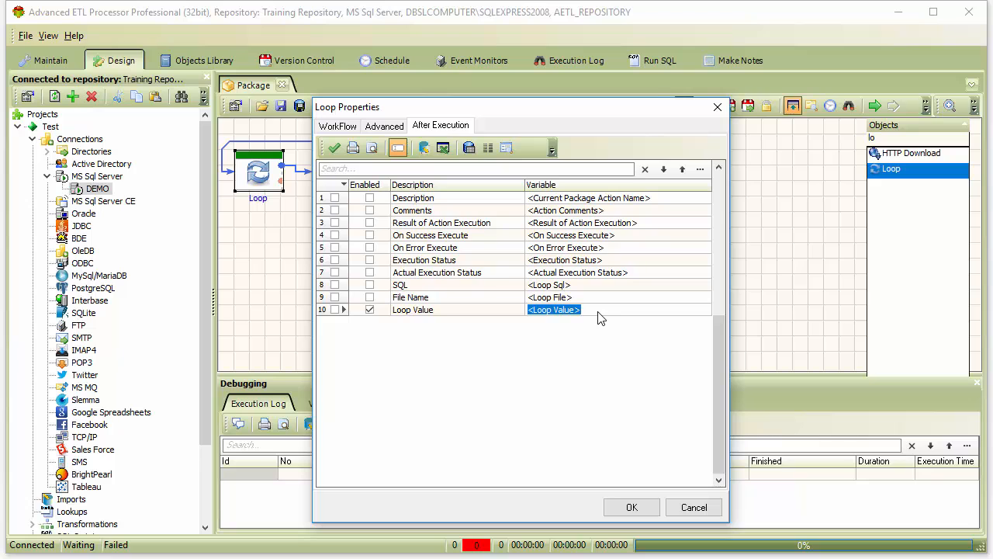
{"action": "left_click", "coordinate": [635, 506]}
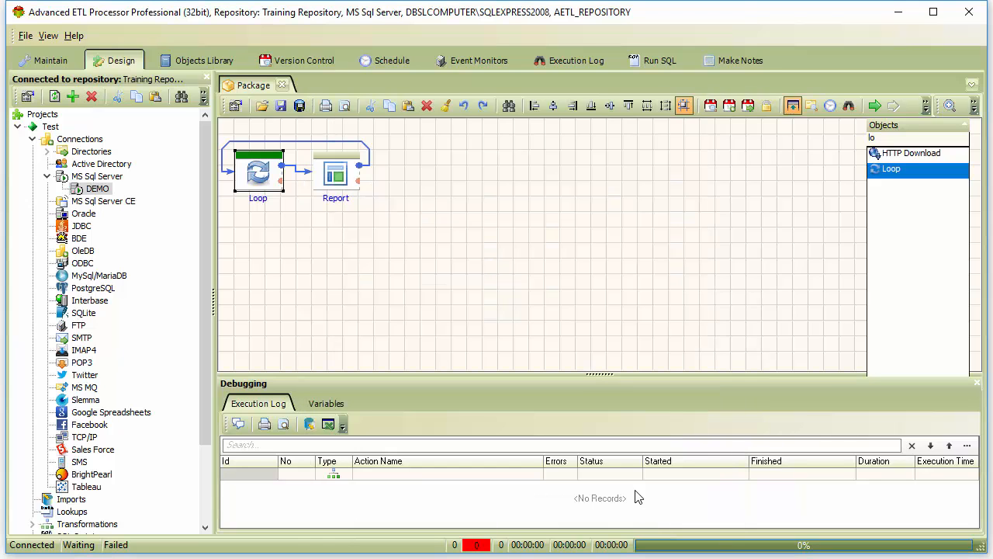
Step: Replace the 1 in the Report action's output file name C:\support\Temp\1.pdf with the copied <Loop Value> variable
{"action": "double_click", "coordinate": [339, 179]}
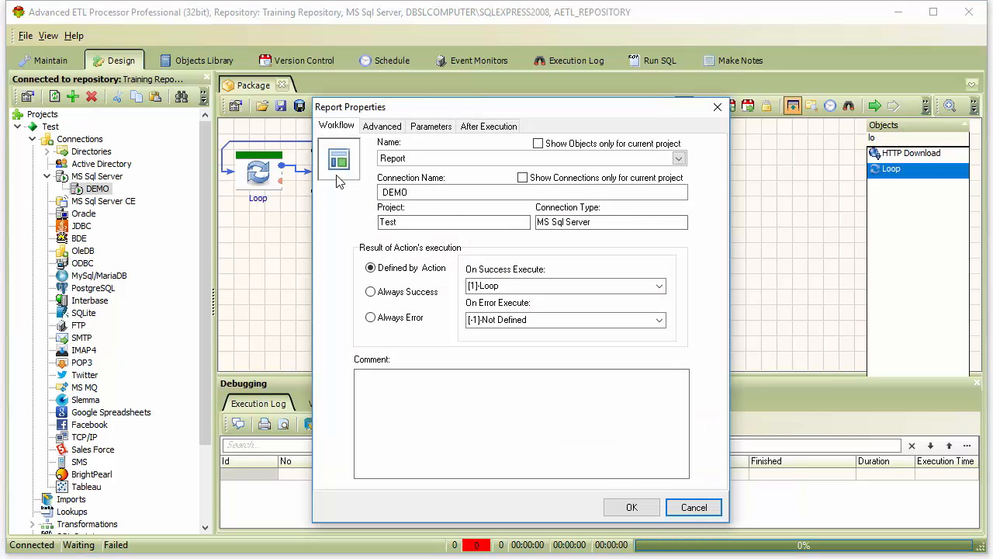
{"action": "left_click", "coordinate": [381, 127]}
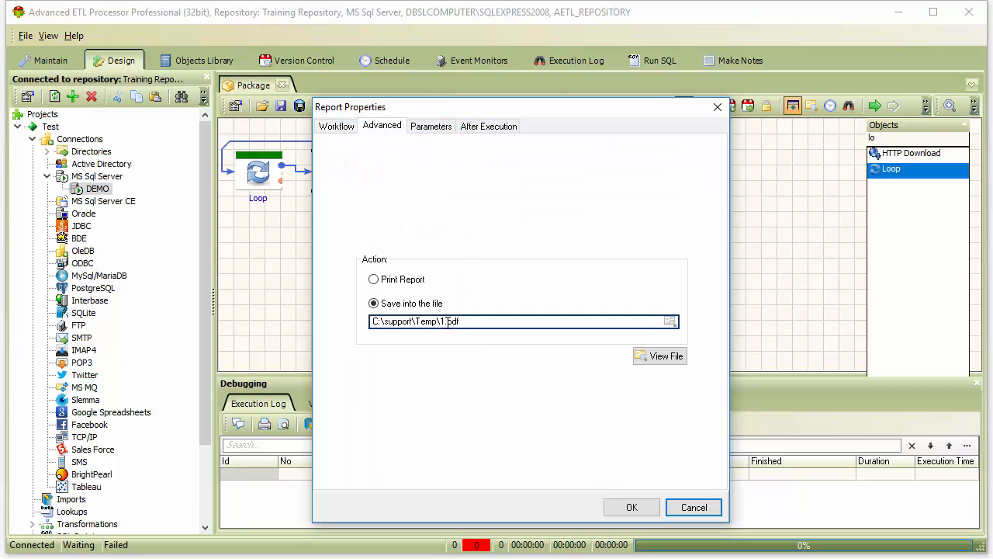
{"action": "left_click", "coordinate": [445, 321]}
{"action": "key", "text": "ctrl+v"}
Step: Set the report parameter reportVariable to <Loop Value>, save the parameter, and confirm the Report properties
{"action": "left_click", "coordinate": [433, 127]}
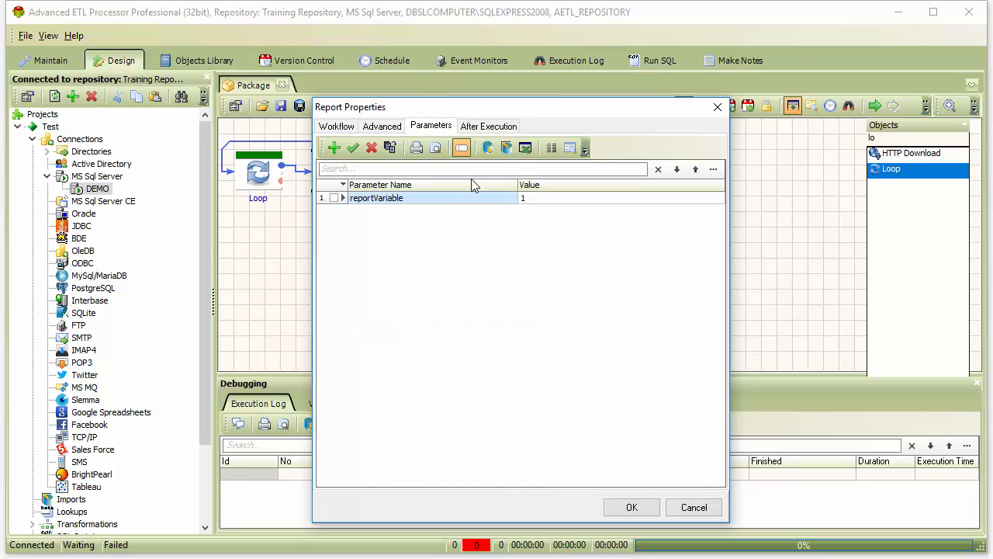
{"action": "left_click", "coordinate": [543, 203]}
{"action": "left_click", "coordinate": [545, 203]}
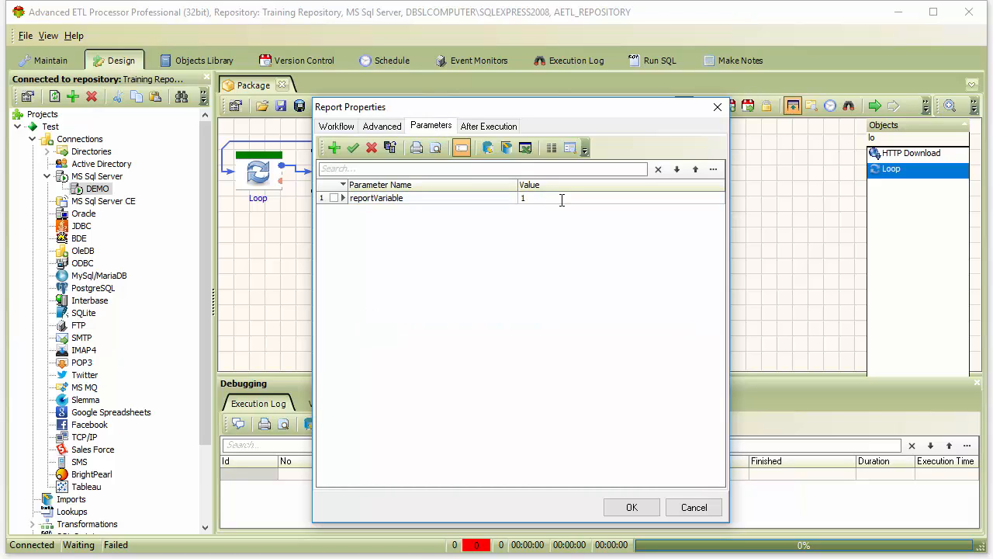
{"action": "key", "text": "ctrl+v"}
{"action": "left_click", "coordinate": [354, 149]}
{"action": "left_click", "coordinate": [632, 508]}
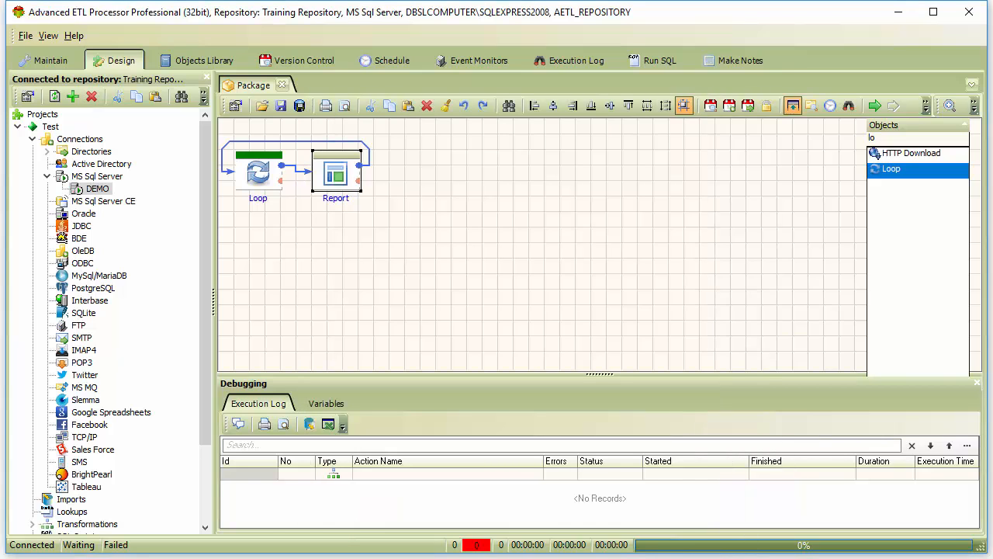
Step: Run the package in debug mode and open the generated 1.pdf from the support\Temp folder in File Explorer
{"action": "left_click", "coordinate": [874, 106]}
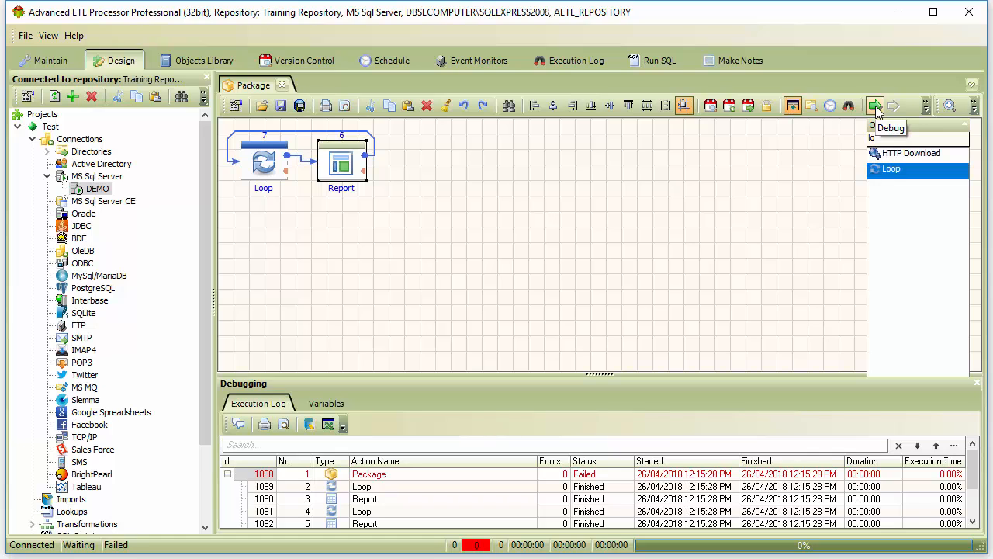
{"action": "key", "text": "alt+Tab"}
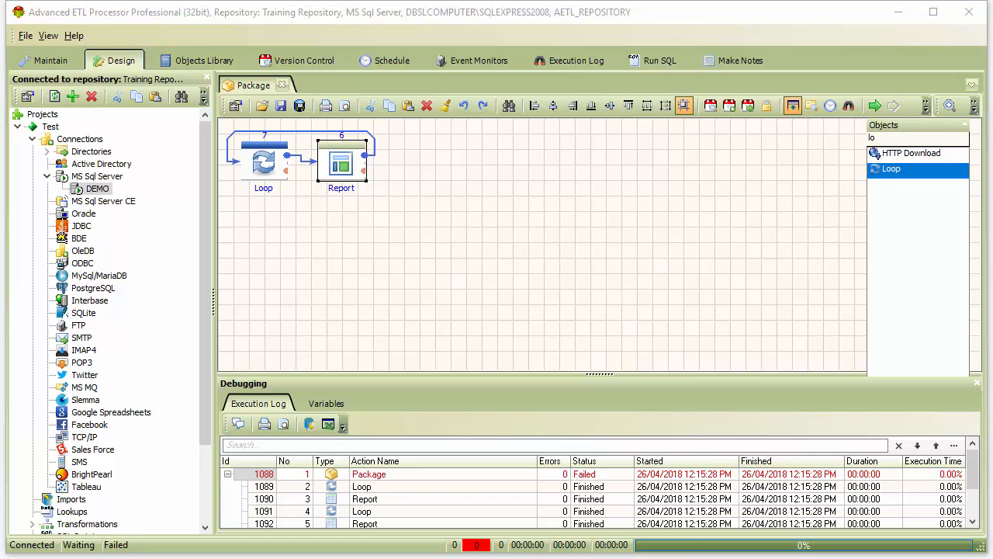
{"action": "left_click", "coordinate": [111, 150]}
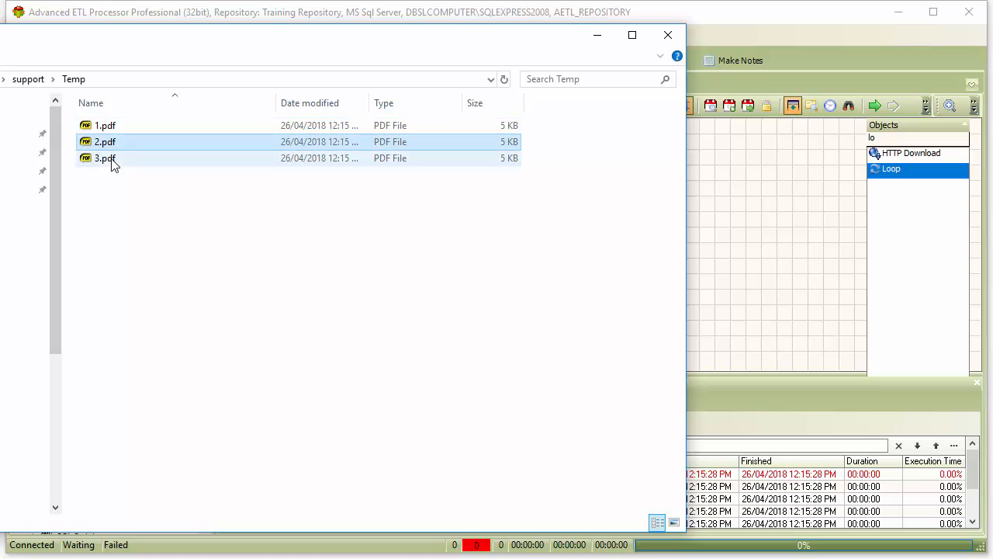
{"action": "left_click", "coordinate": [111, 160]}
{"action": "left_click", "coordinate": [119, 131]}
{"action": "double_click", "coordinate": [118, 129]}
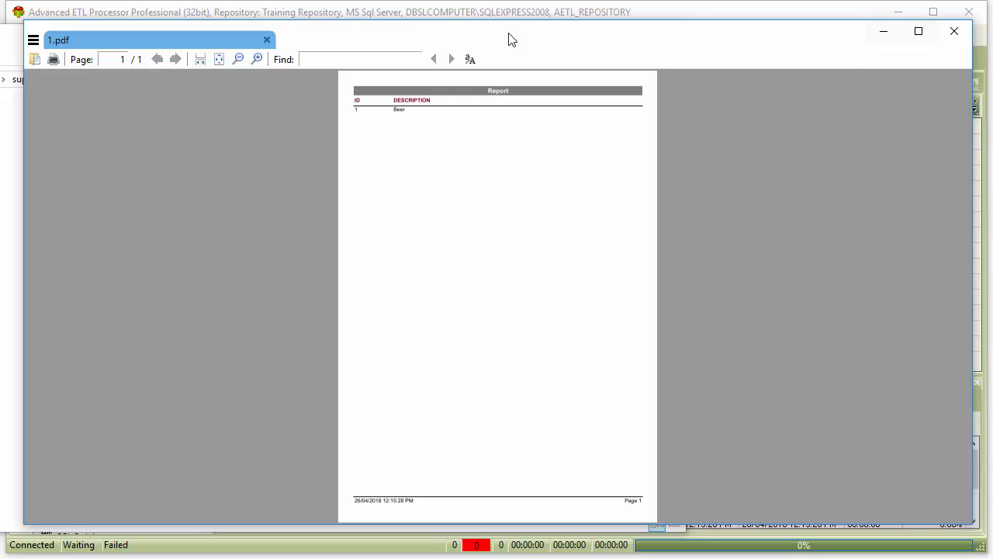
Step: Open 2.pdf and 3.pdf to check their contents, close the PDF viewer, and return to Advanced ETL Processor
{"action": "left_click", "coordinate": [7, 37]}
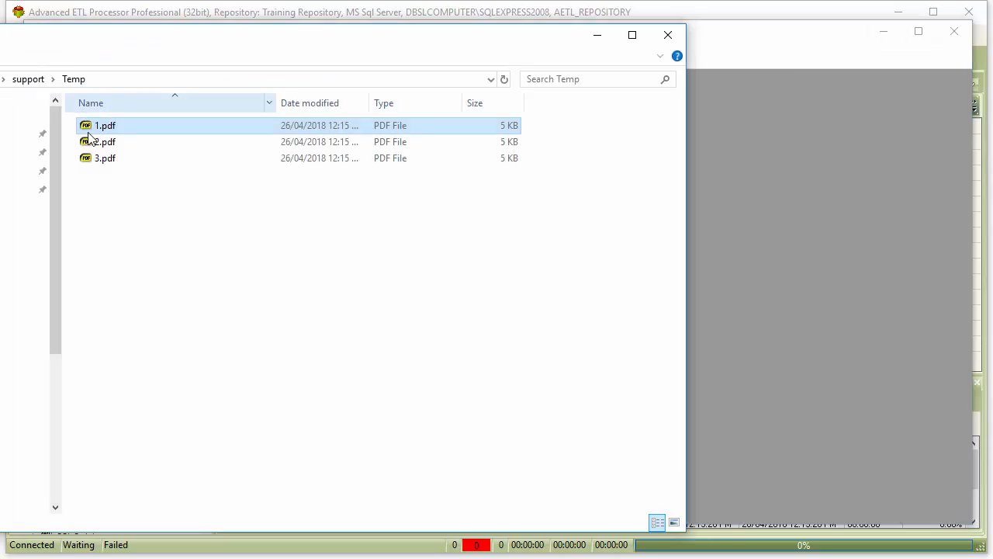
{"action": "double_click", "coordinate": [115, 146]}
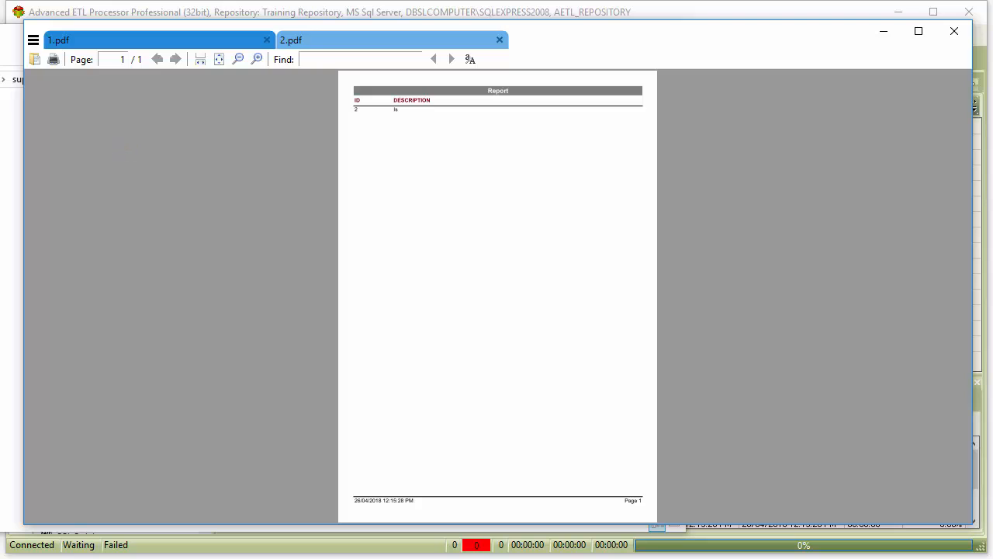
{"action": "left_click", "coordinate": [11, 138]}
{"action": "double_click", "coordinate": [109, 160]}
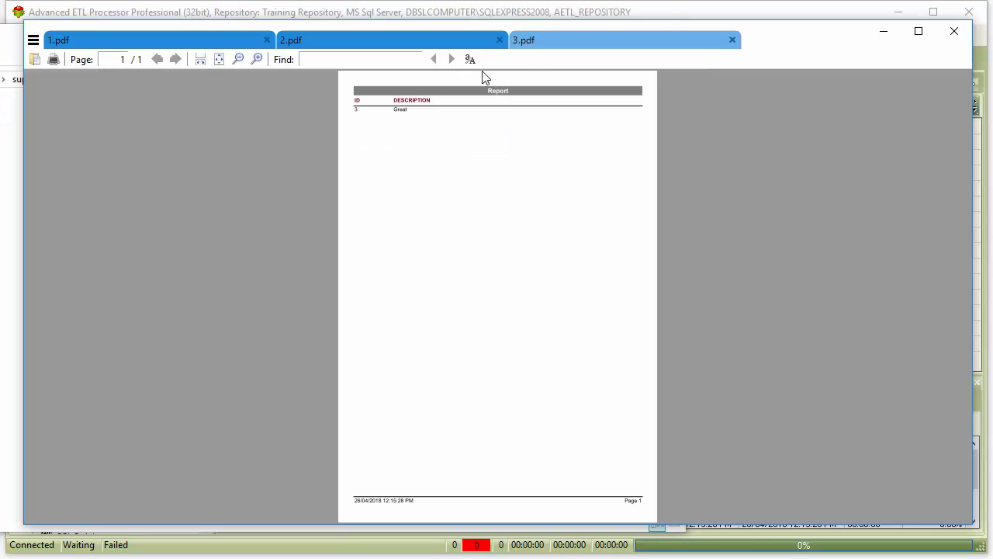
{"action": "left_click", "coordinate": [258, 59]}
{"action": "left_click", "coordinate": [258, 59]}
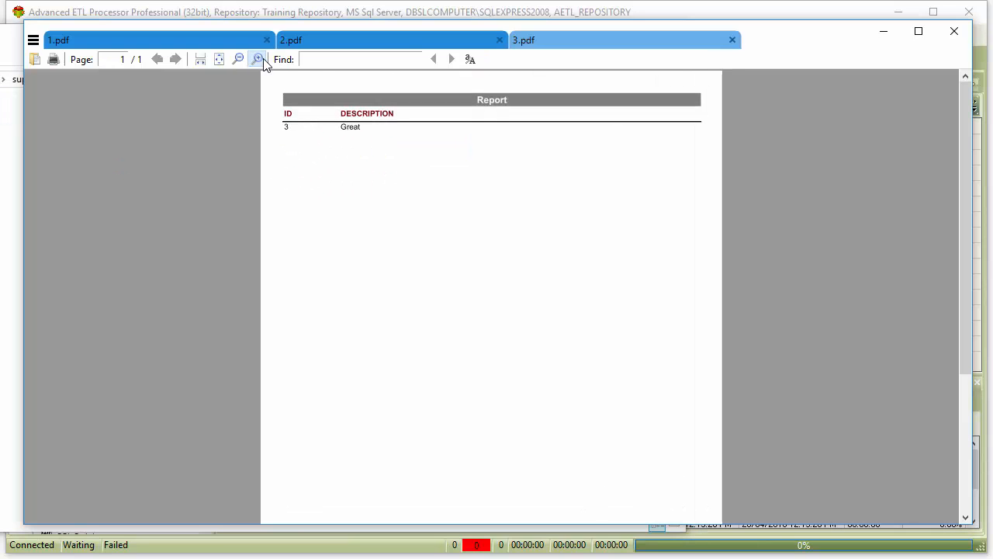
{"action": "left_click", "coordinate": [258, 59]}
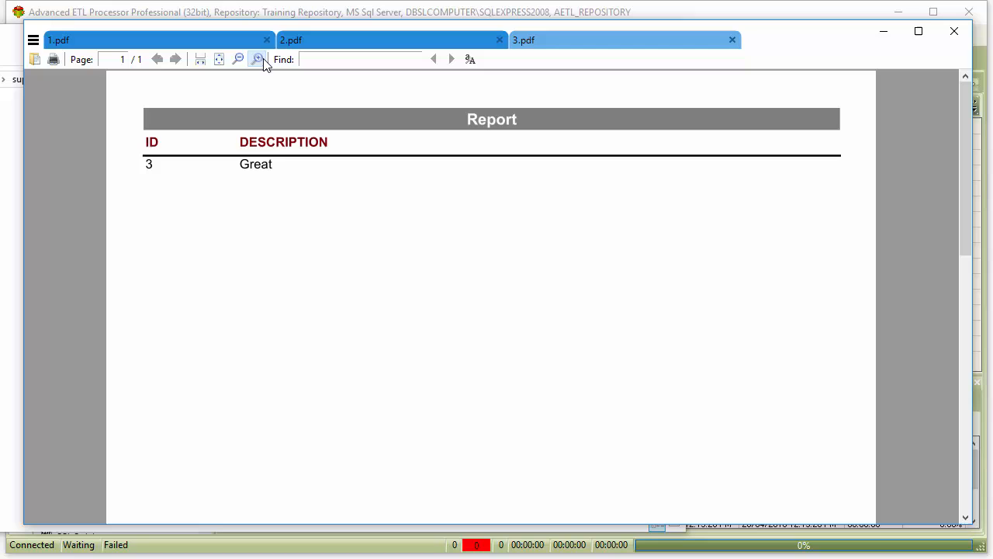
{"action": "left_click", "coordinate": [955, 31]}
{"action": "left_click", "coordinate": [809, 22]}
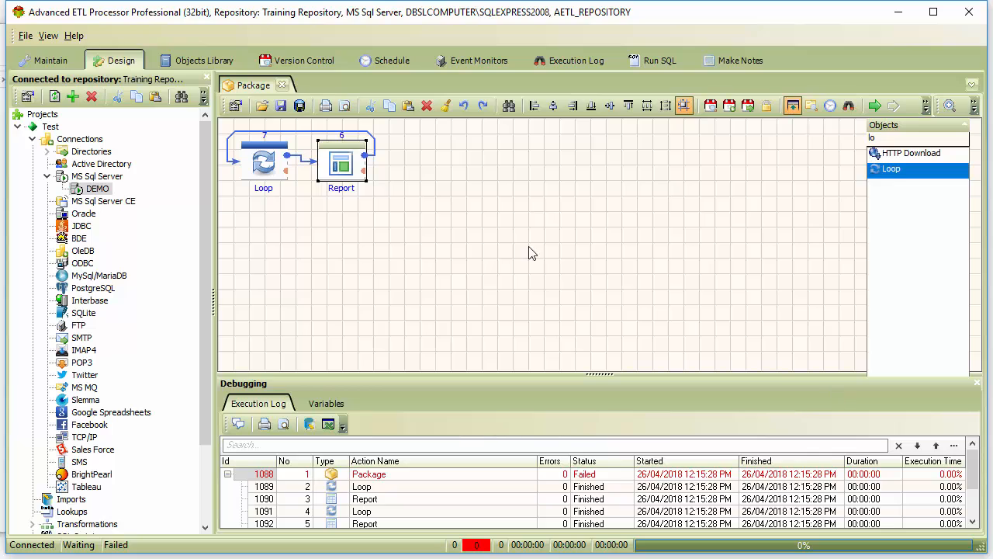
Step: Open the Loop action's properties and set its loop value source to Entered by the user
{"action": "left_click", "coordinate": [266, 169]}
{"action": "double_click", "coordinate": [266, 168]}
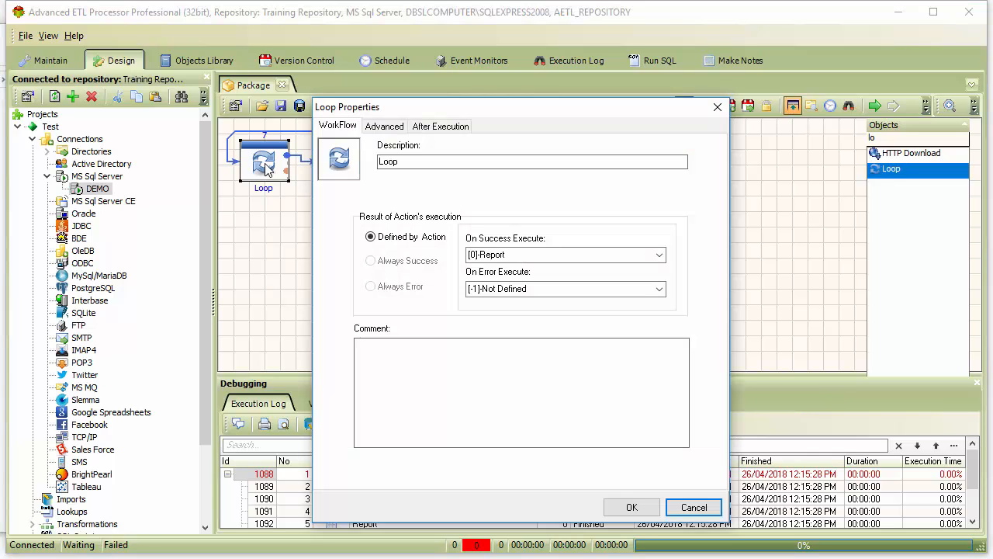
{"action": "left_click", "coordinate": [382, 129]}
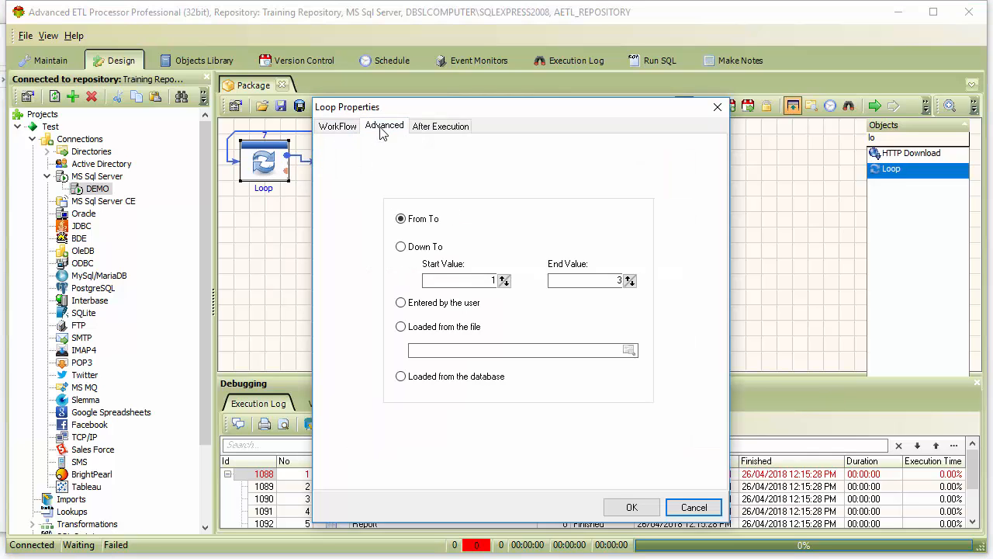
{"action": "left_click", "coordinate": [427, 307]}
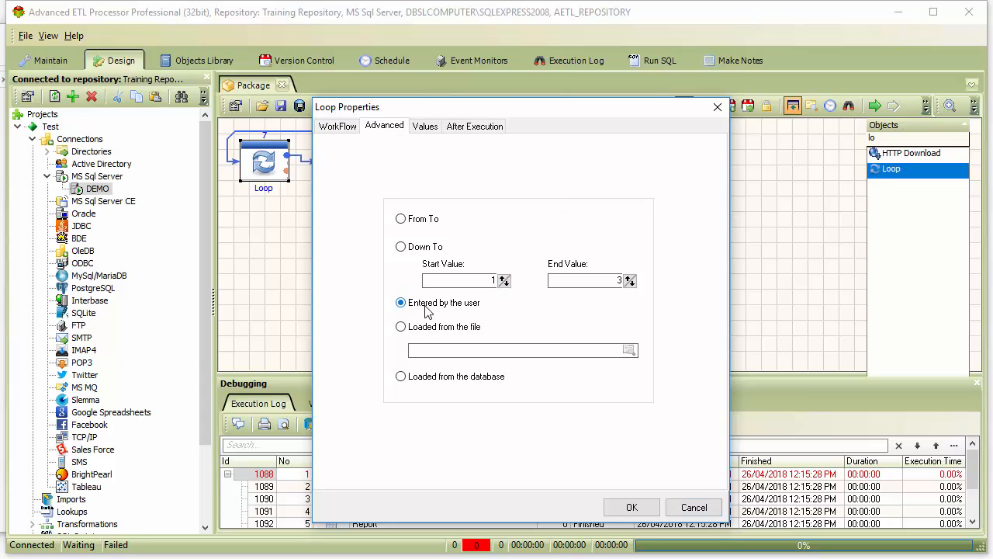
Step: Enter 1, 2 and 3 as the loop values, confirm the Loop properties, and run the package
{"action": "left_click", "coordinate": [426, 127]}
{"action": "left_click", "coordinate": [403, 199]}
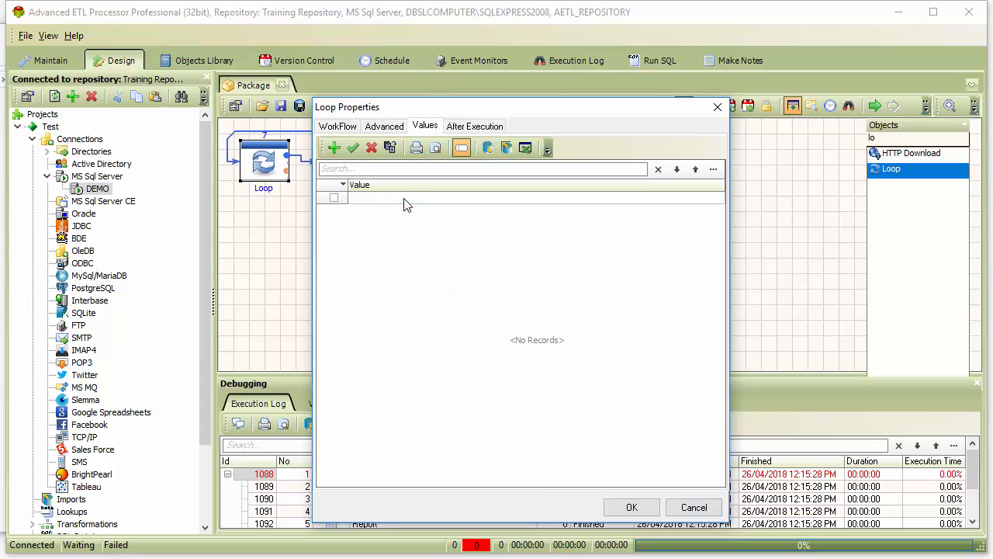
{"action": "type", "text": "1"}
{"action": "key", "text": "Return"}
{"action": "type", "text": "2"}
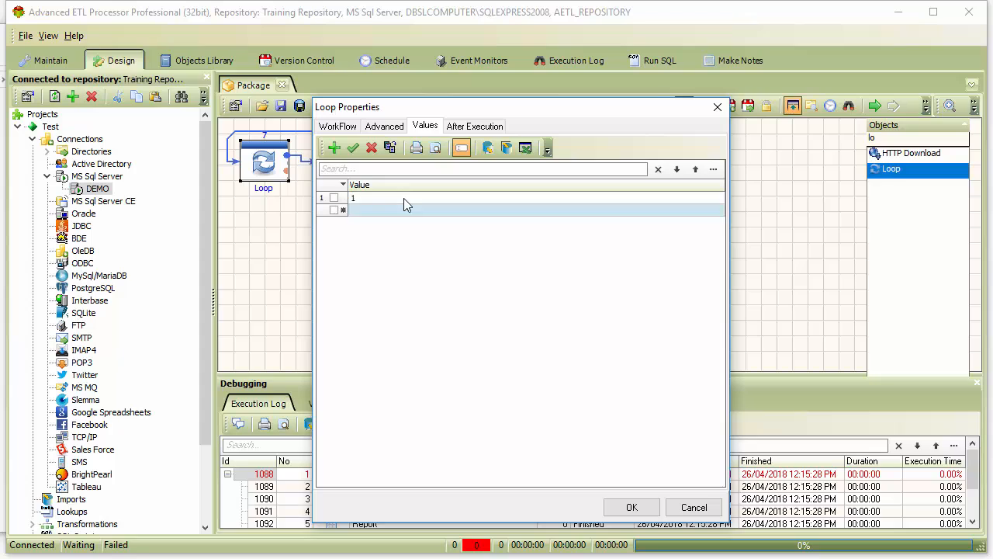
{"action": "key", "text": "Return"}
{"action": "type", "text": "3"}
{"action": "key", "text": "Up"}
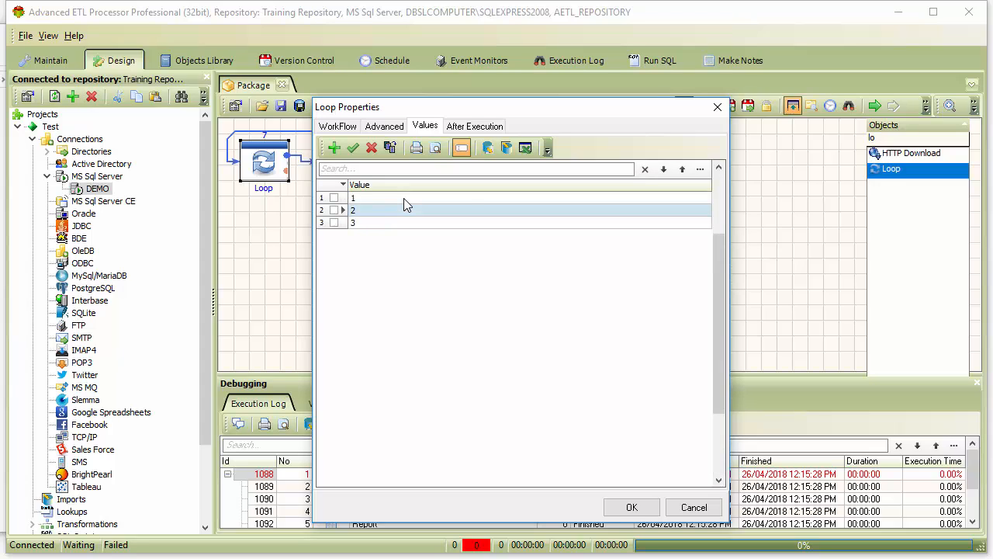
{"action": "left_click", "coordinate": [630, 508]}
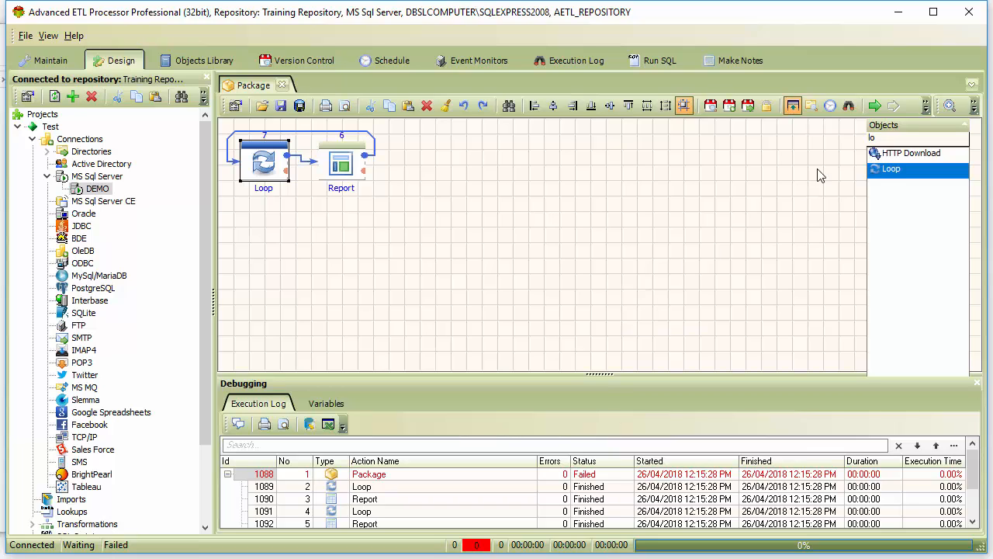
{"action": "left_click", "coordinate": [875, 107]}
Step: Create a new group named Lookup Group under Lookups in the Test project
{"action": "left_click_drag", "start_coordinate": [208, 350], "coordinate": [217, 432]}
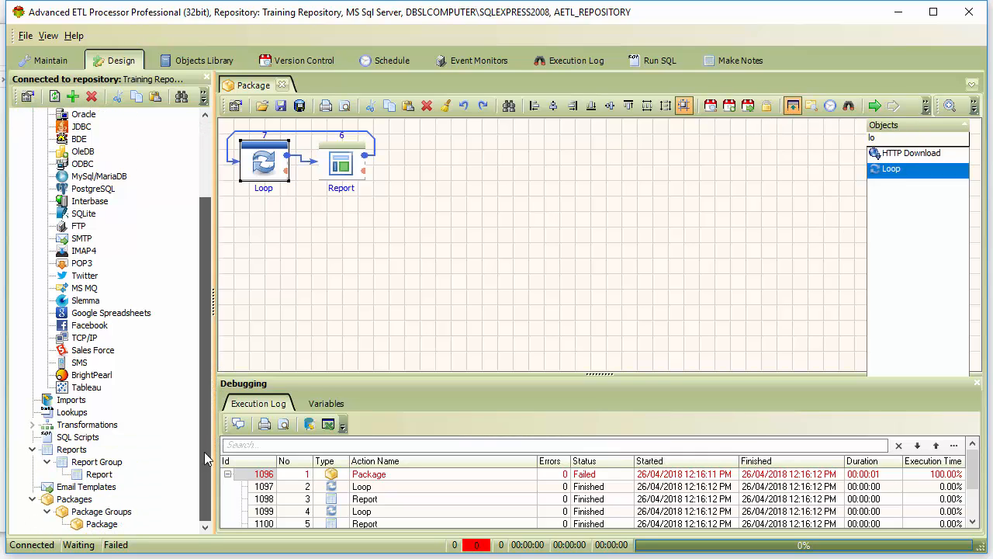
{"action": "right_click", "coordinate": [68, 417]}
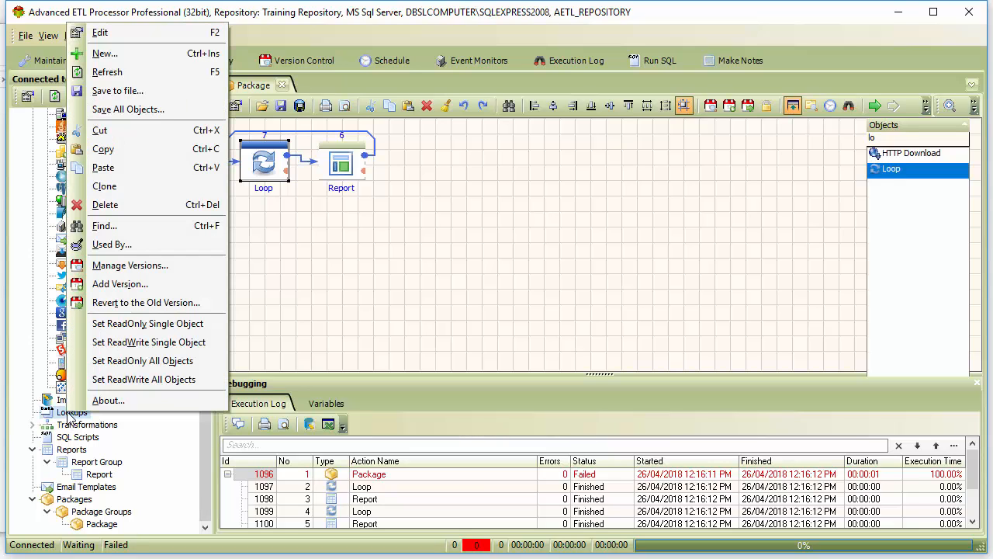
{"action": "left_click", "coordinate": [135, 60]}
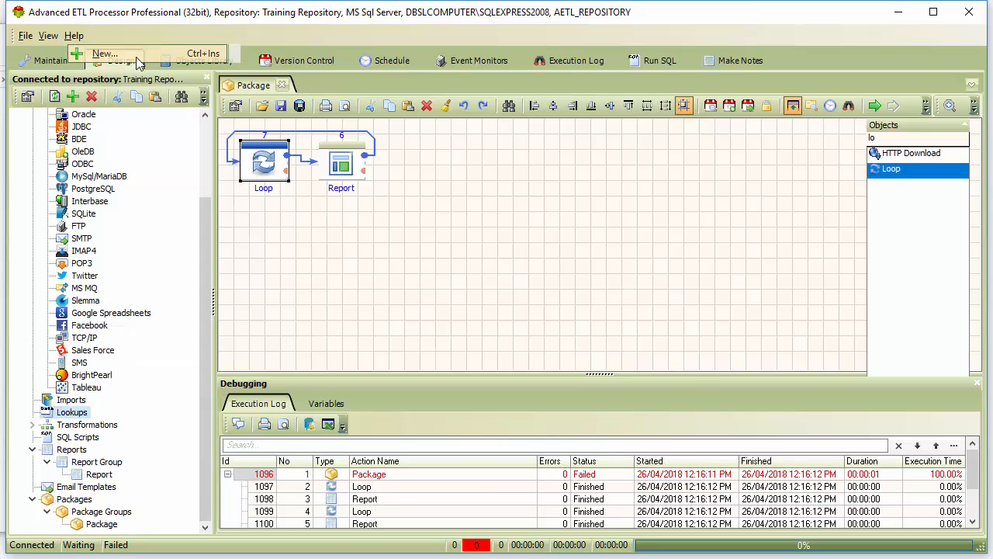
{"action": "left_click", "coordinate": [443, 279]}
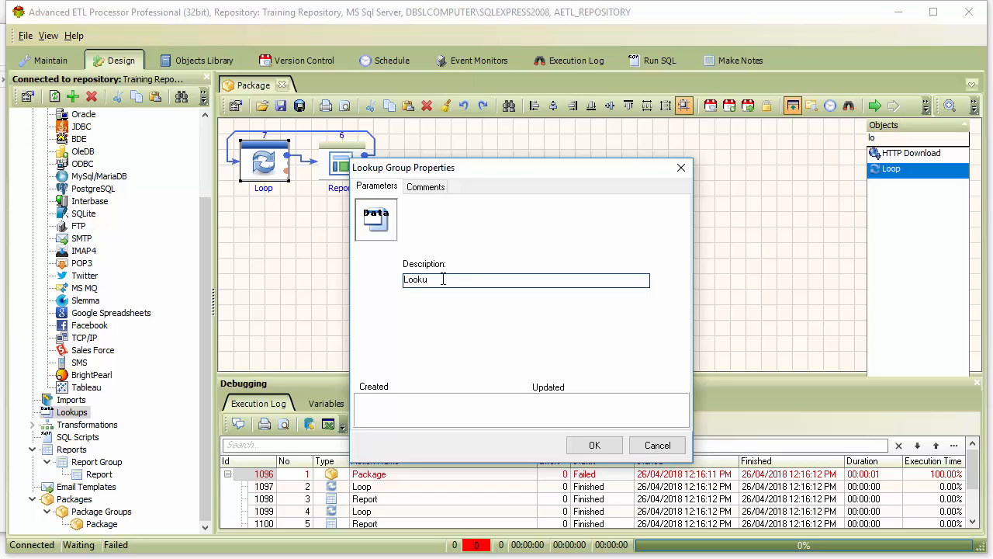
{"action": "type", "text": "Lookup Group"}
{"action": "left_click", "coordinate": [595, 445]}
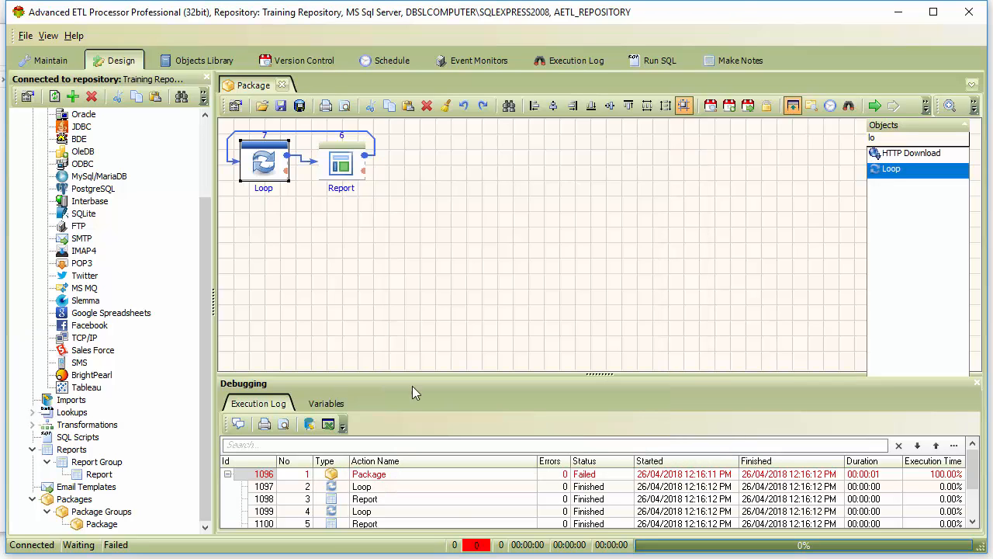
Step: Add a new lookup named Lookup to Lookup Group and set its connection to DEMO
{"action": "left_click", "coordinate": [32, 413]}
{"action": "left_click", "coordinate": [105, 424]}
{"action": "right_click", "coordinate": [113, 424]}
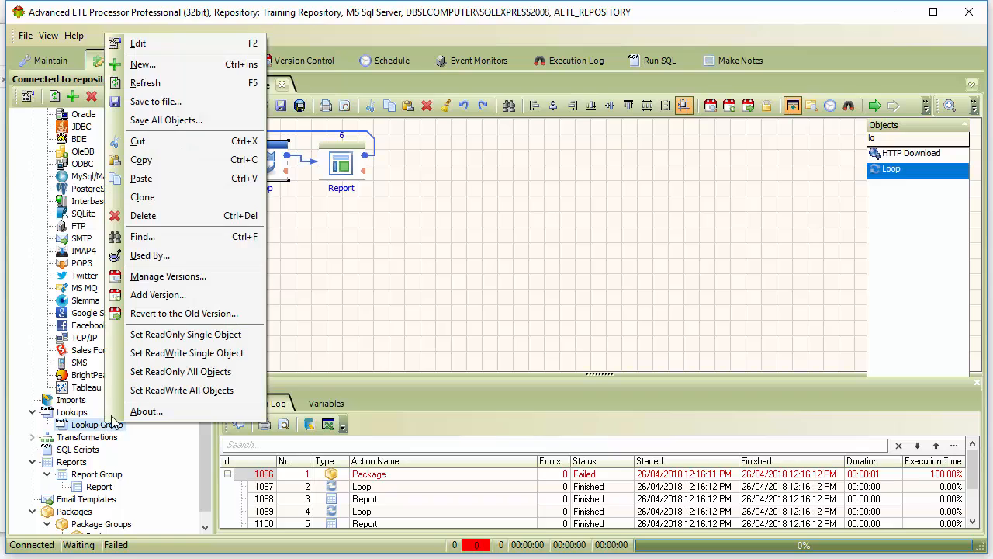
{"action": "left_click", "coordinate": [164, 65]}
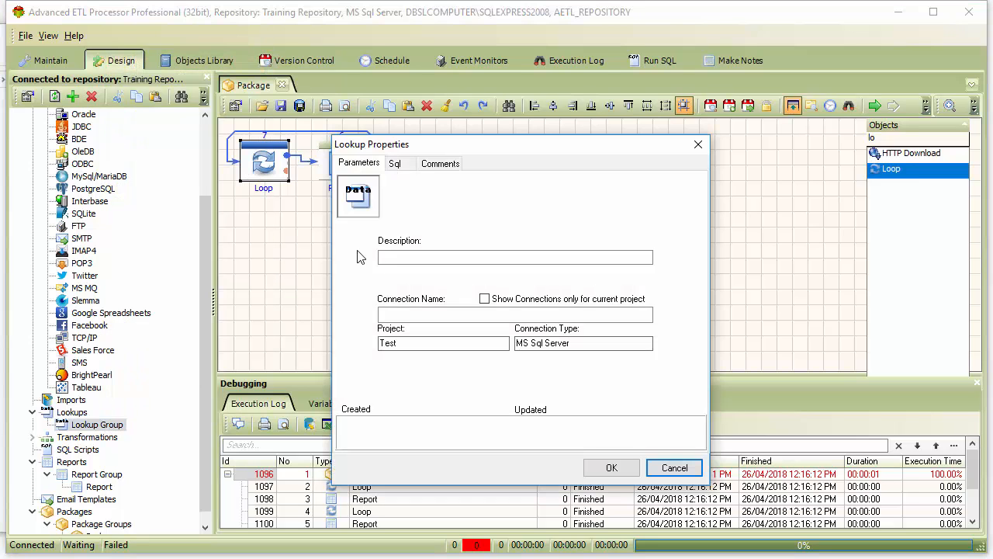
{"action": "type", "text": "Look"}
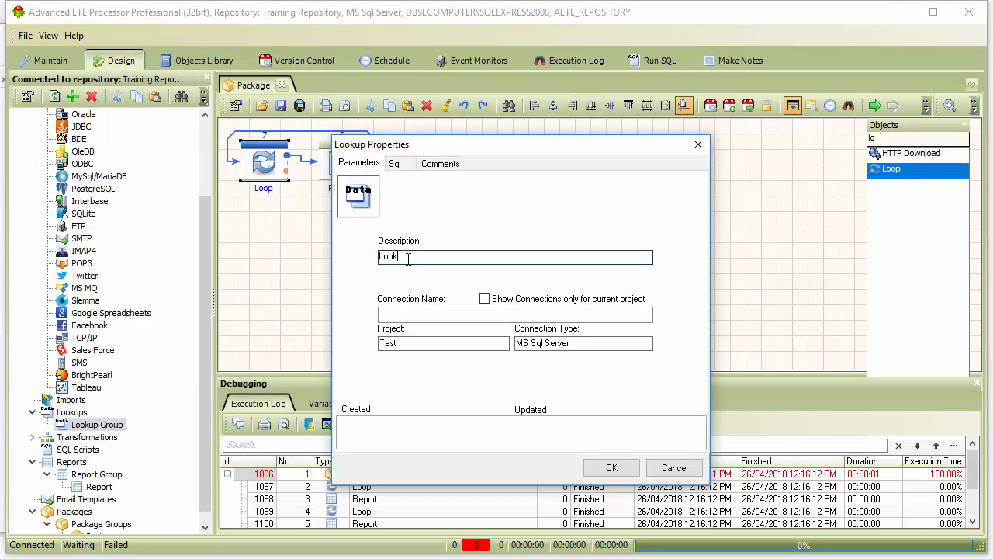
{"action": "type", "text": "up"}
{"action": "left_click", "coordinate": [645, 314]}
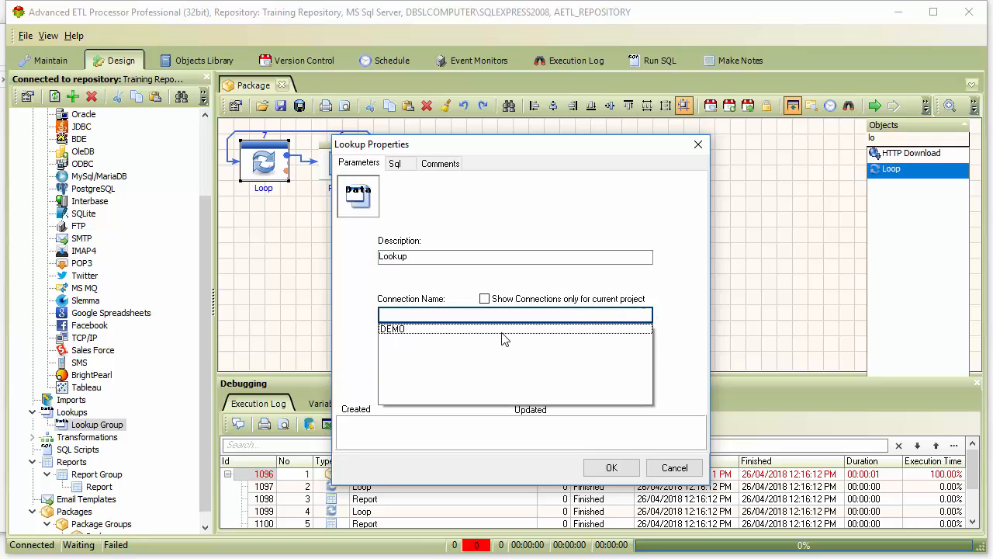
{"action": "left_click", "coordinate": [501, 334]}
Step: Build the lookup's SQL query to select ID from ReportTable, save the lookup, and check the rows it returns
{"action": "left_click", "coordinate": [403, 164]}
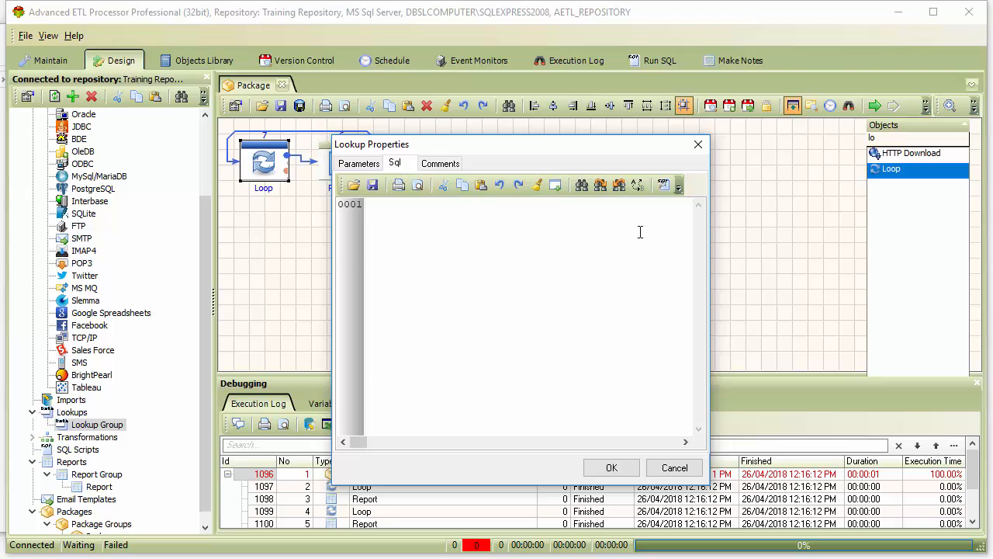
{"action": "left_click", "coordinate": [667, 186]}
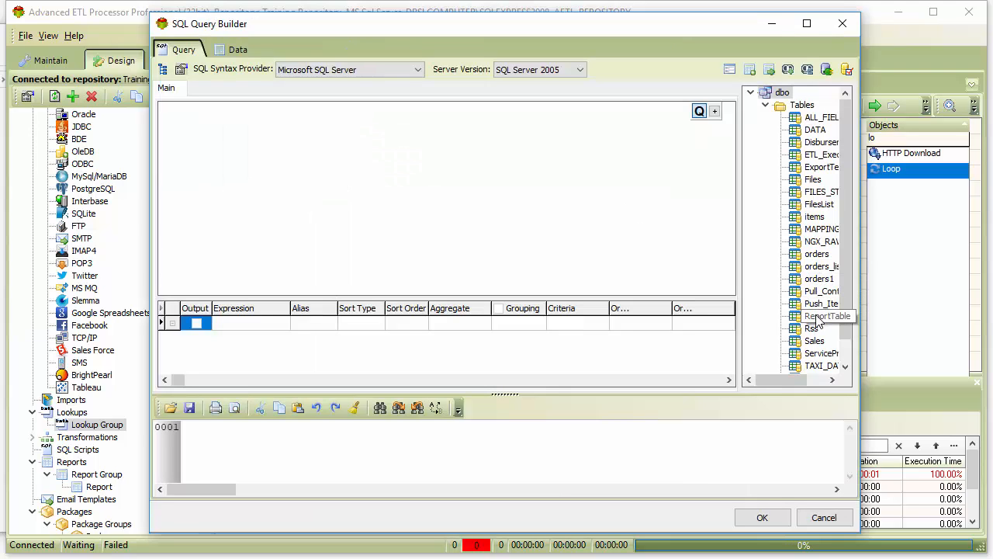
{"action": "left_click_drag", "start_coordinate": [819, 319], "coordinate": [269, 161]}
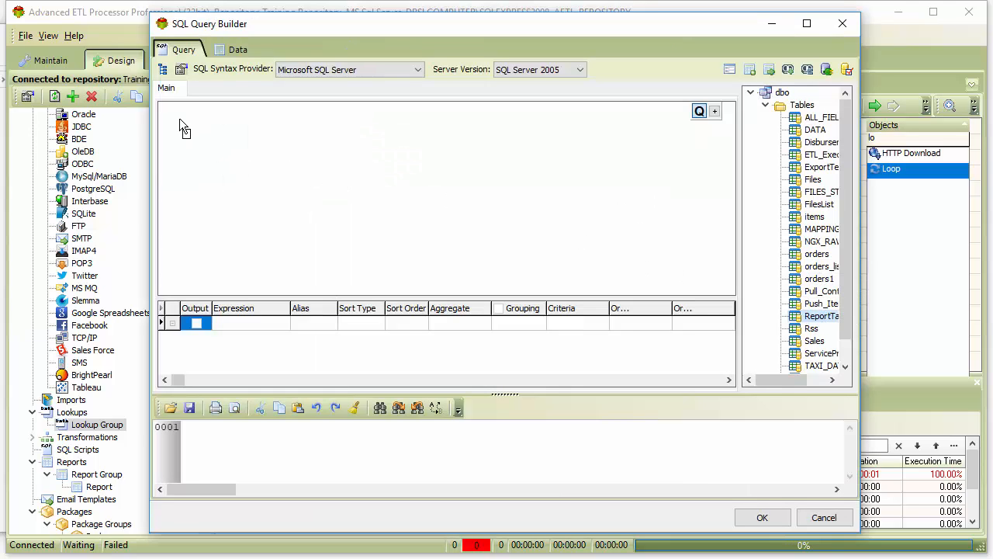
{"action": "left_click_drag", "start_coordinate": [179, 118], "coordinate": [180, 118]}
{"action": "left_click", "coordinate": [191, 161]}
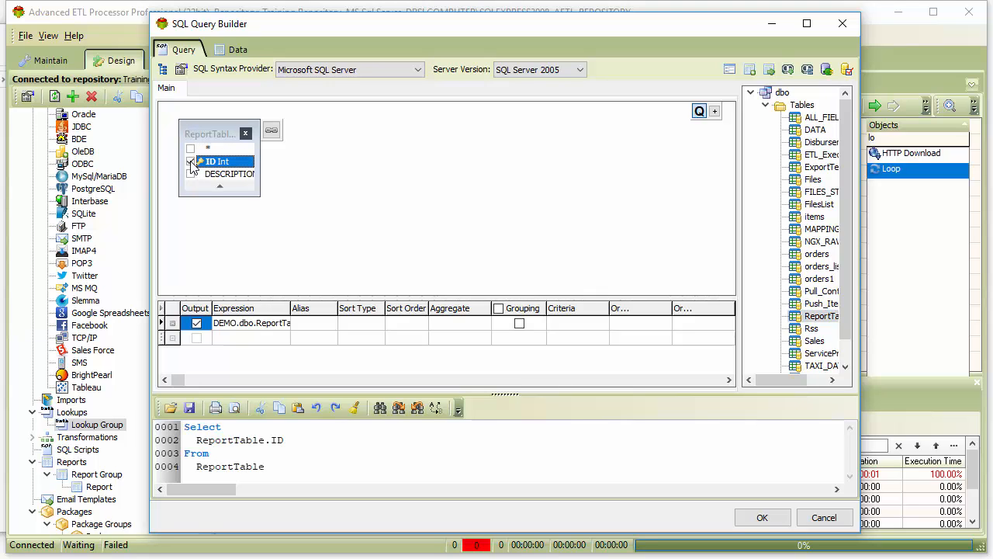
{"action": "left_click", "coordinate": [762, 517]}
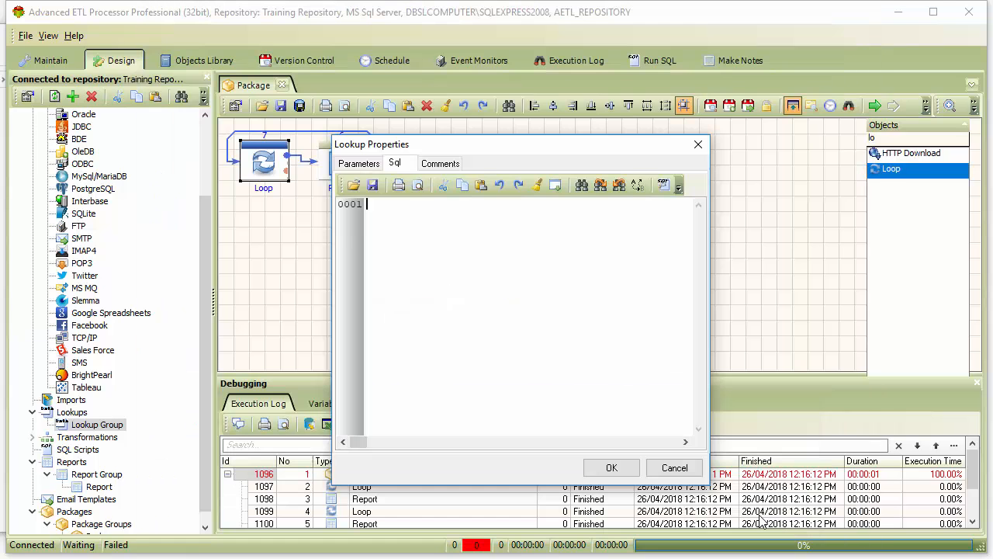
{"action": "left_click", "coordinate": [612, 467]}
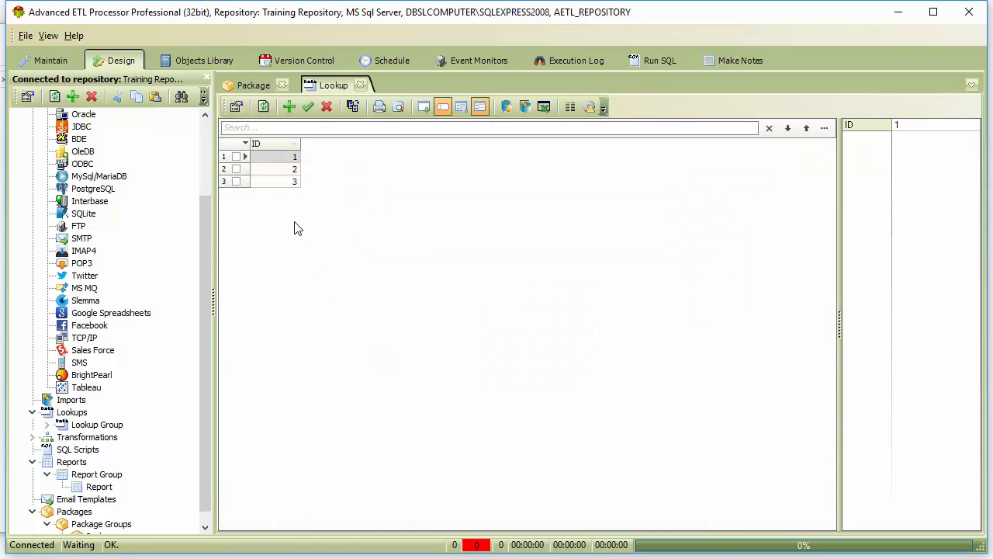
{"action": "left_click", "coordinate": [288, 181]}
{"action": "left_click", "coordinate": [288, 169]}
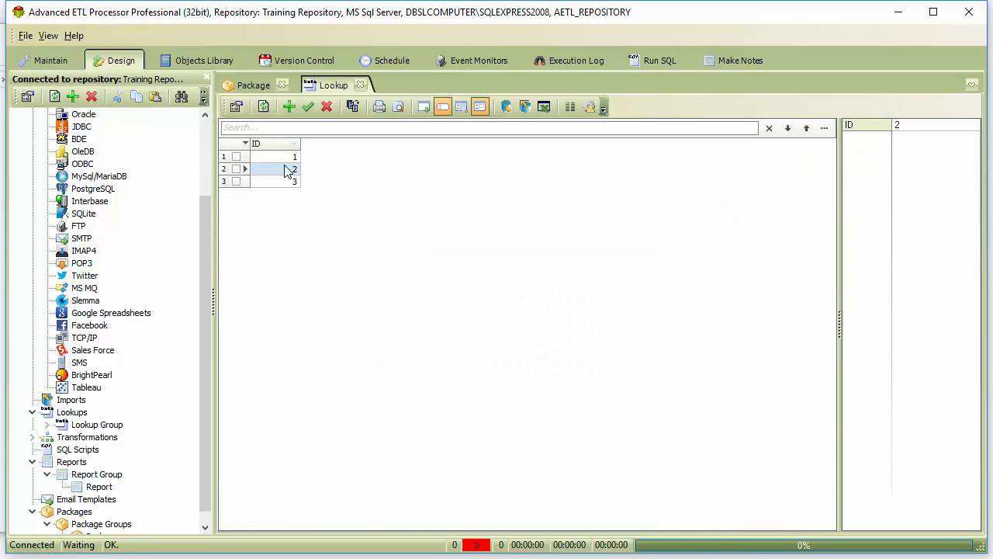
{"action": "left_click", "coordinate": [288, 157]}
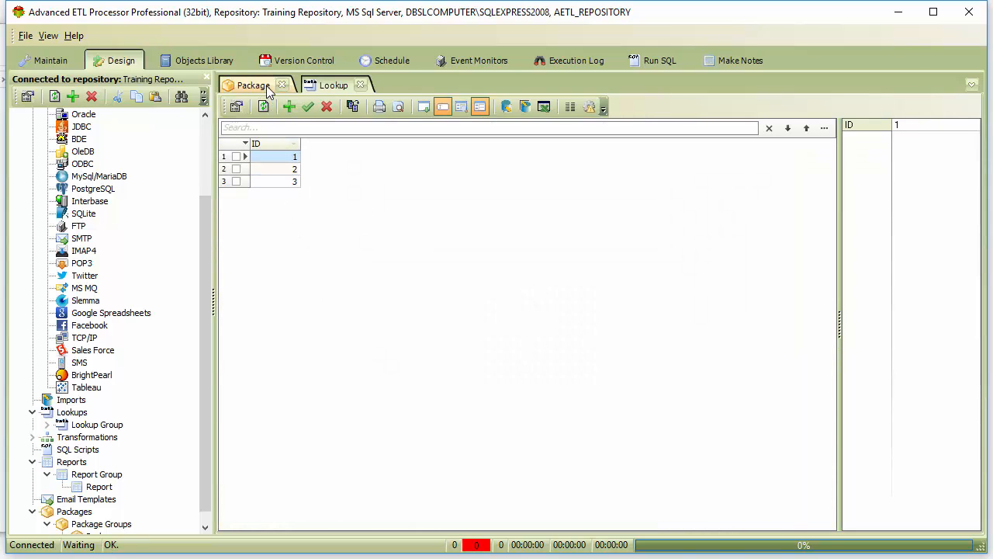
Step: Return to the package and change the Loop action's value source to Loaded from the database
{"action": "left_click", "coordinate": [266, 86]}
{"action": "double_click", "coordinate": [275, 170]}
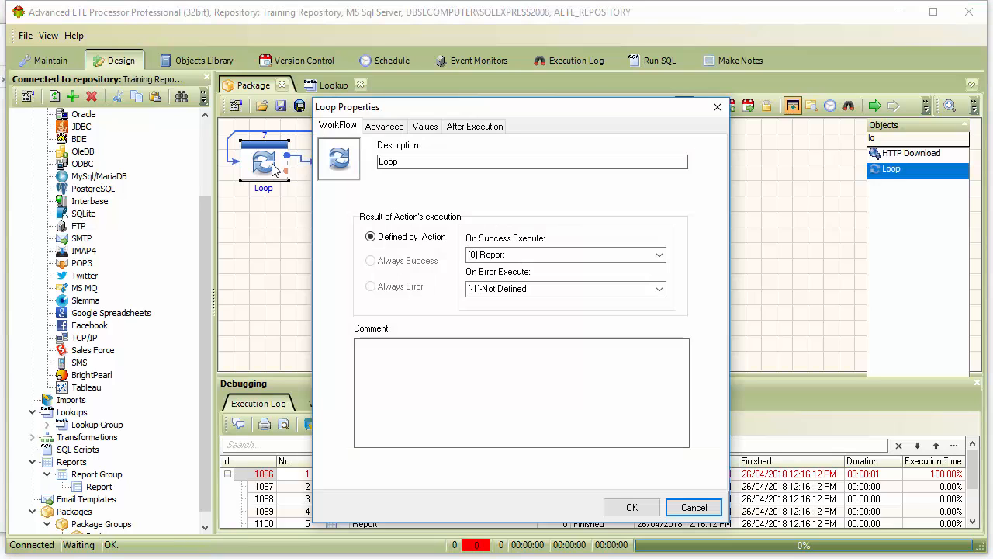
{"action": "left_click", "coordinate": [377, 127]}
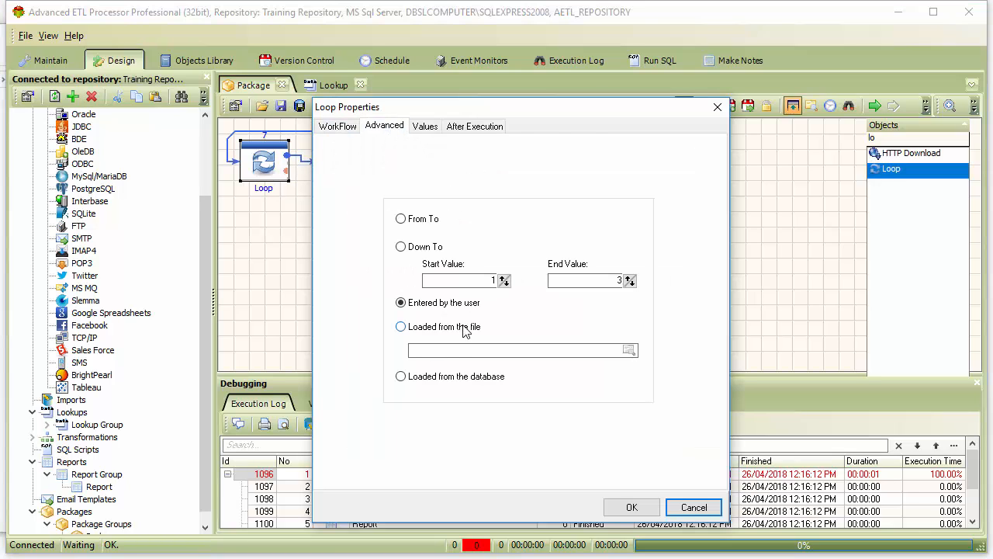
{"action": "left_click", "coordinate": [437, 382]}
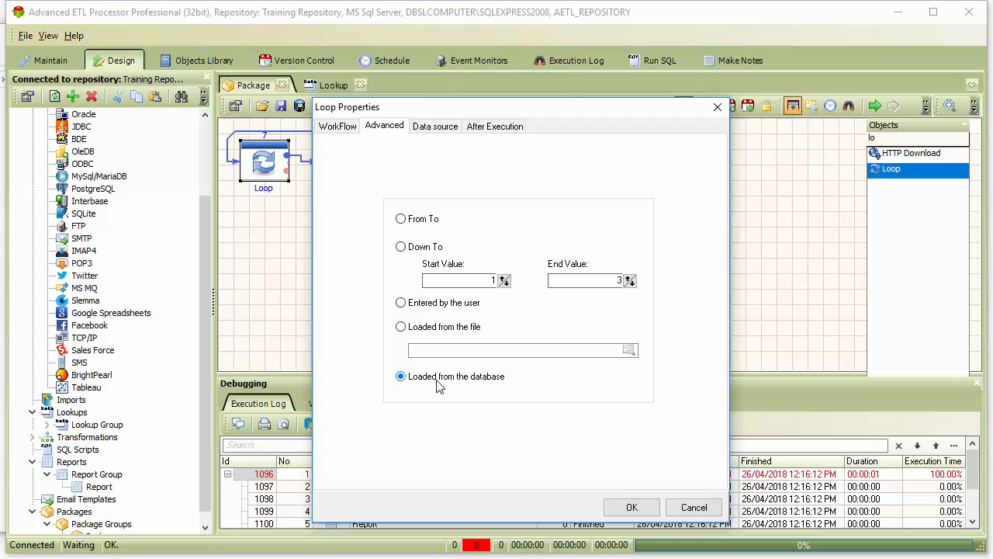
Step: Set the loop's data source to Lookup in Lookup Group on the DEMO connection, confirm, and run the package
{"action": "left_click", "coordinate": [435, 129]}
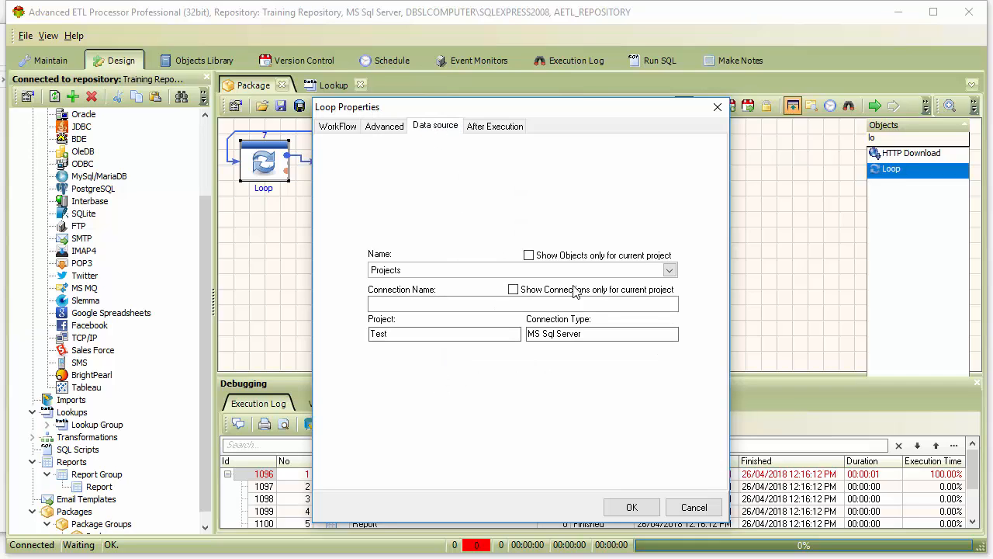
{"action": "left_click", "coordinate": [672, 304]}
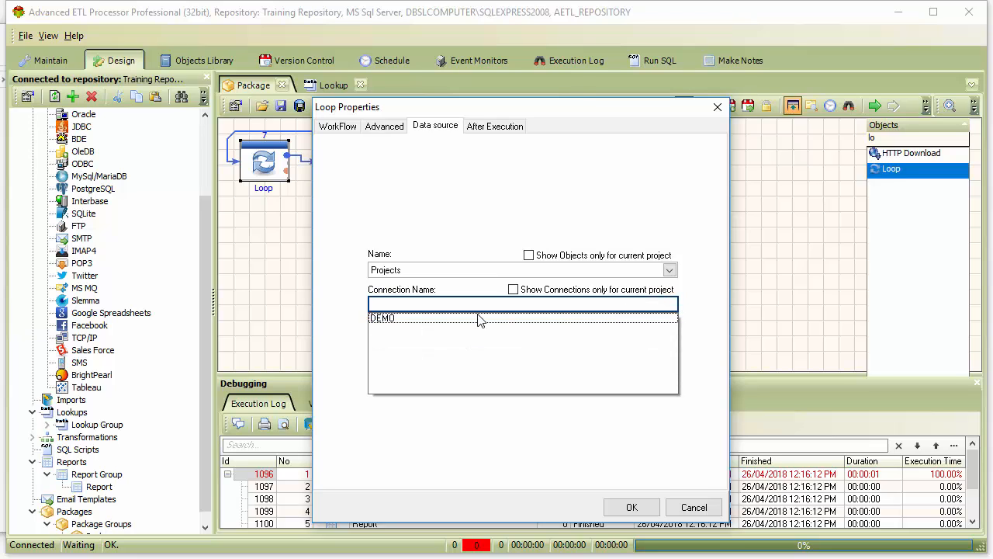
{"action": "left_click", "coordinate": [492, 328]}
{"action": "left_click", "coordinate": [667, 272]}
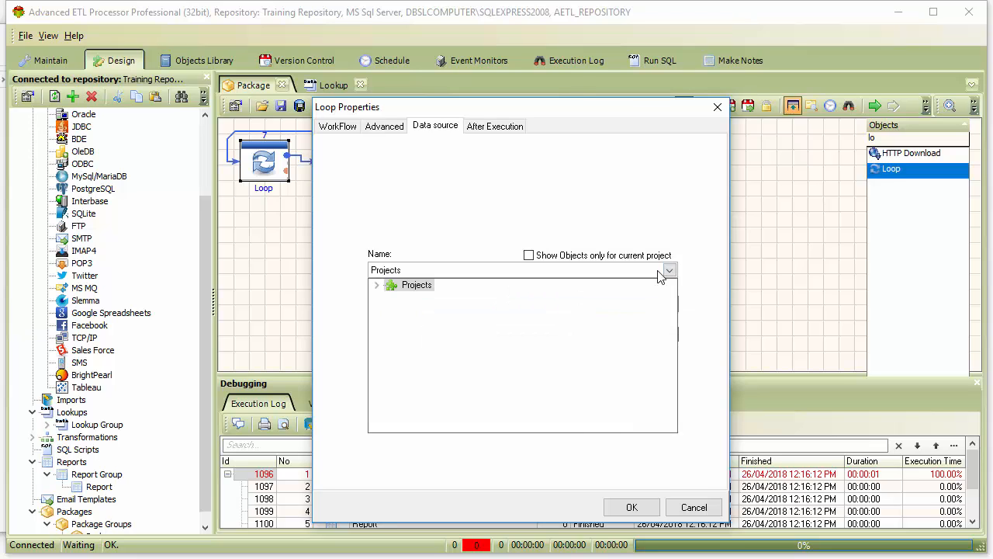
{"action": "left_click", "coordinate": [377, 285]}
{"action": "left_click", "coordinate": [391, 297]}
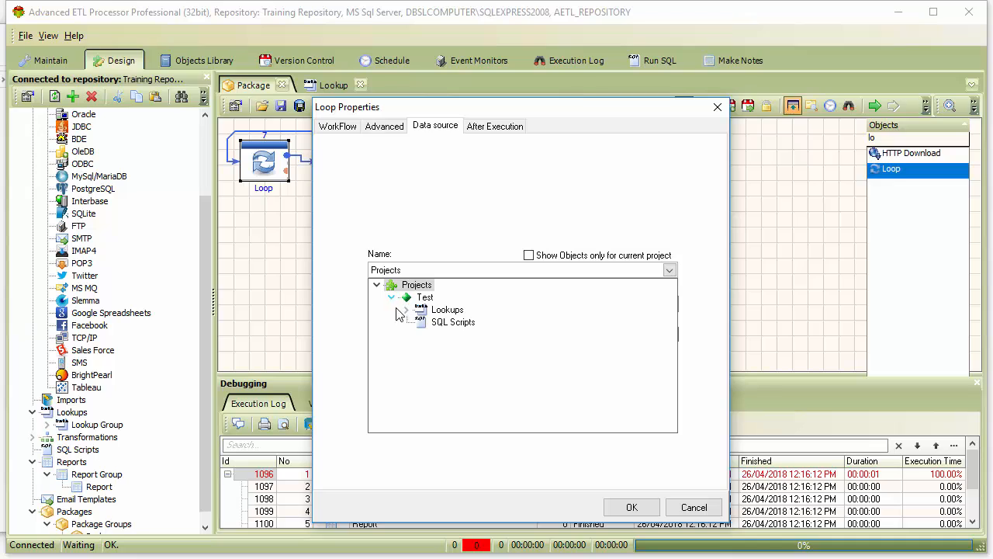
{"action": "left_click", "coordinate": [406, 310]}
{"action": "left_click", "coordinate": [420, 322]}
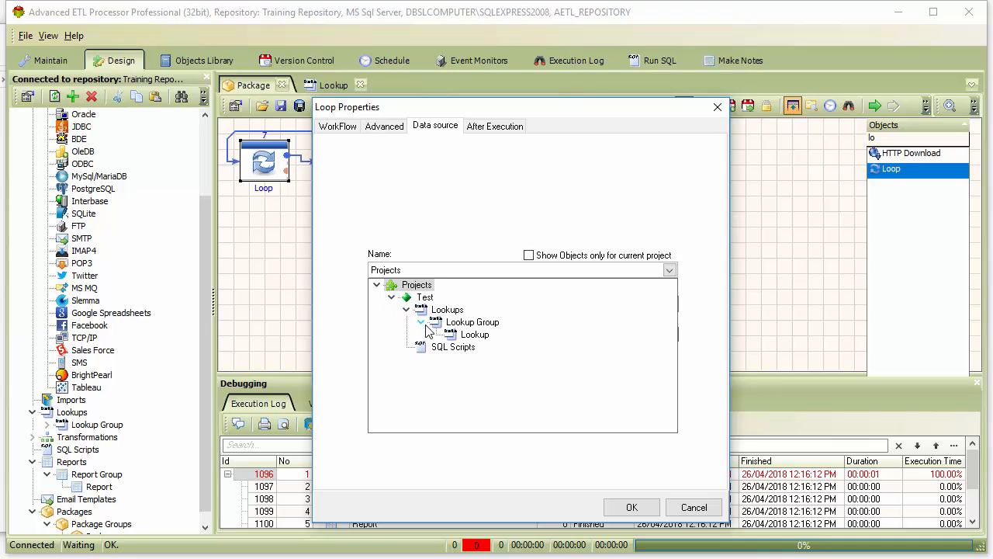
{"action": "left_click", "coordinate": [475, 334]}
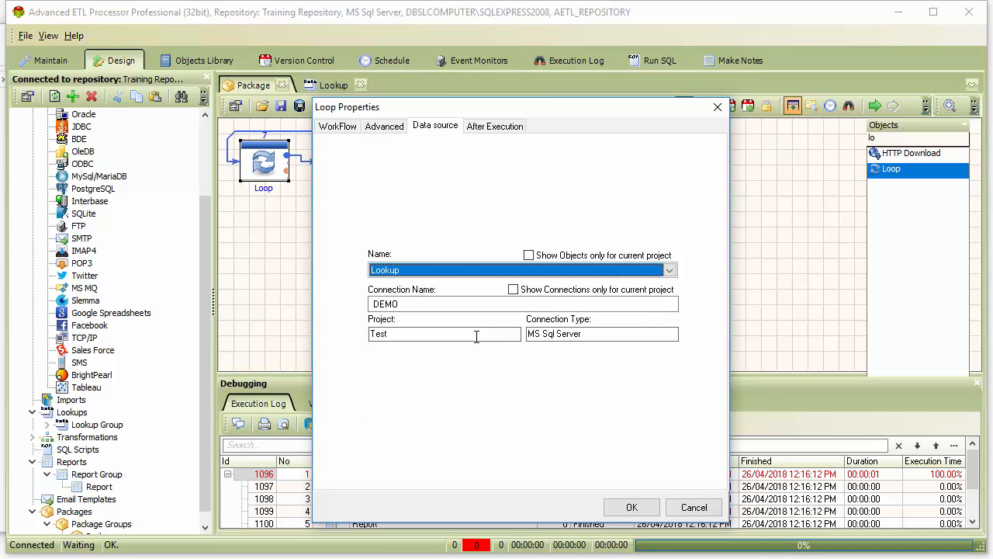
{"action": "left_click", "coordinate": [630, 506]}
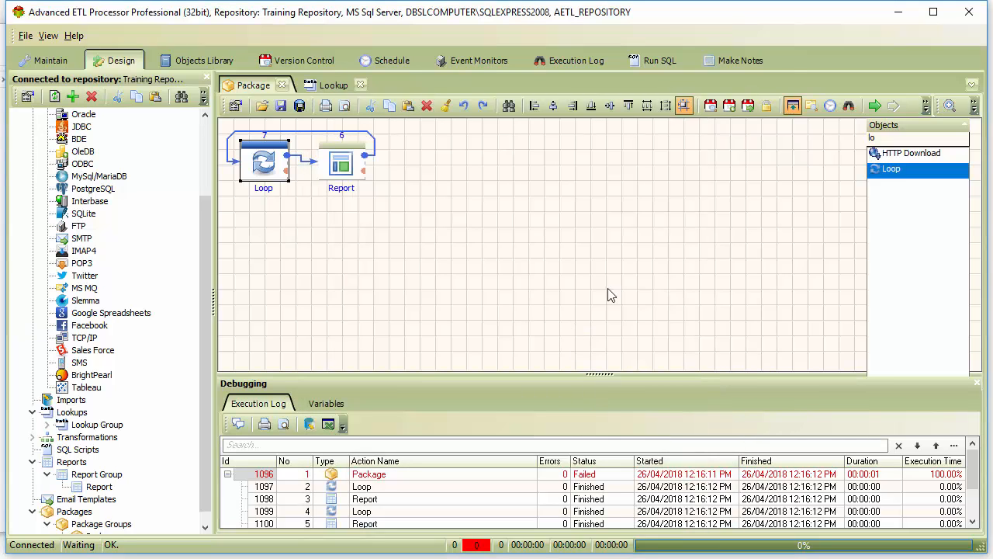
{"action": "left_click", "coordinate": [875, 107]}
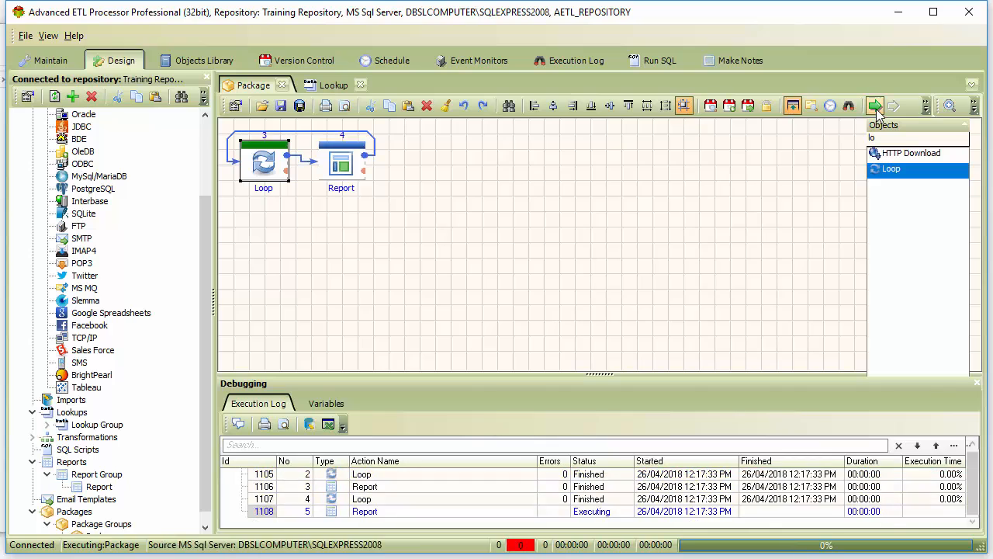